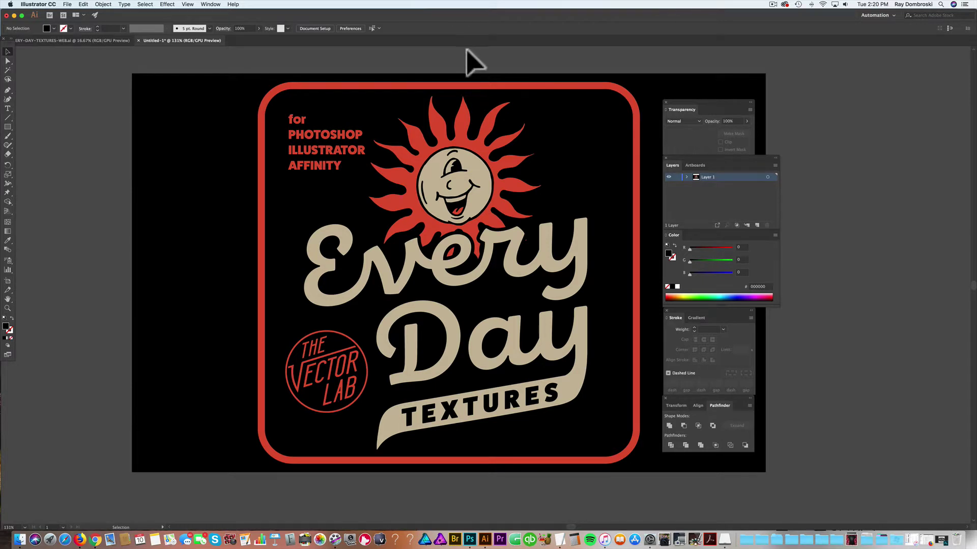
# Fill the background rectangle white to reveal the black outlines behind the lettering.
pyautogui.click(183, 135)
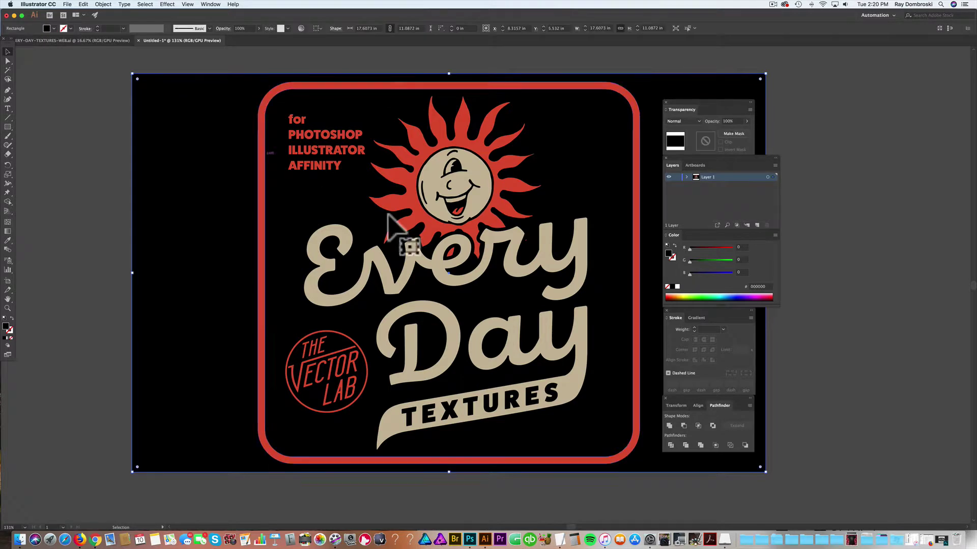
pyautogui.click(677, 287)
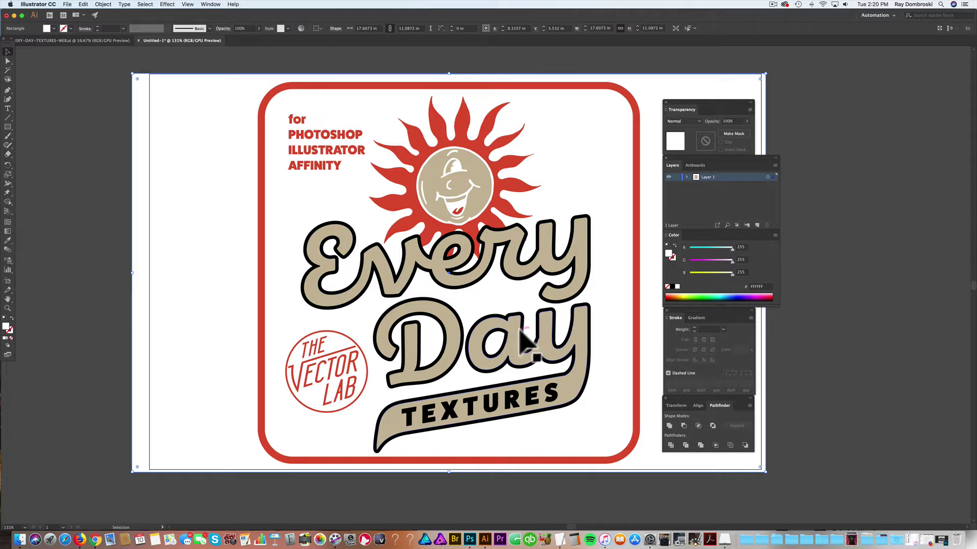
# Fill the background rectangle black again and deselect it.
pyautogui.click(673, 287)
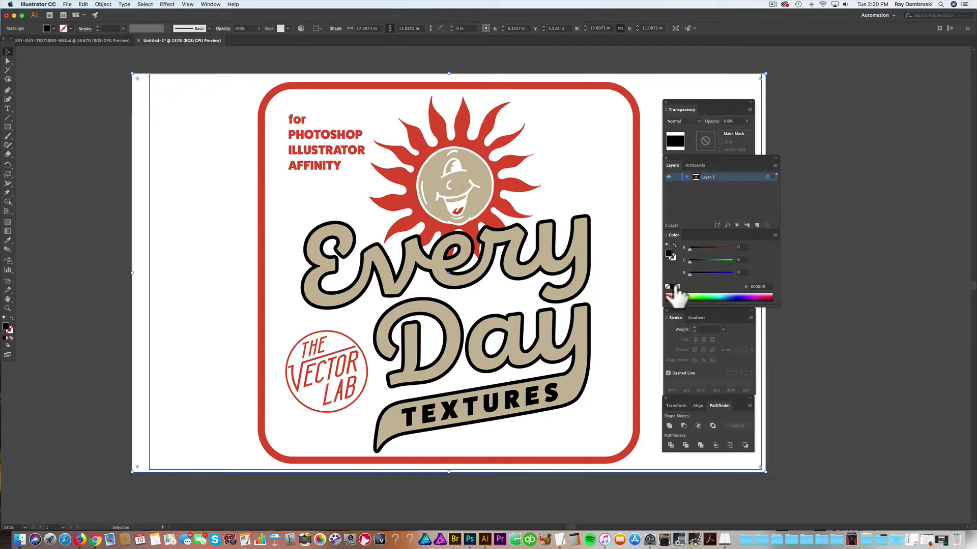
pyautogui.click(676, 287)
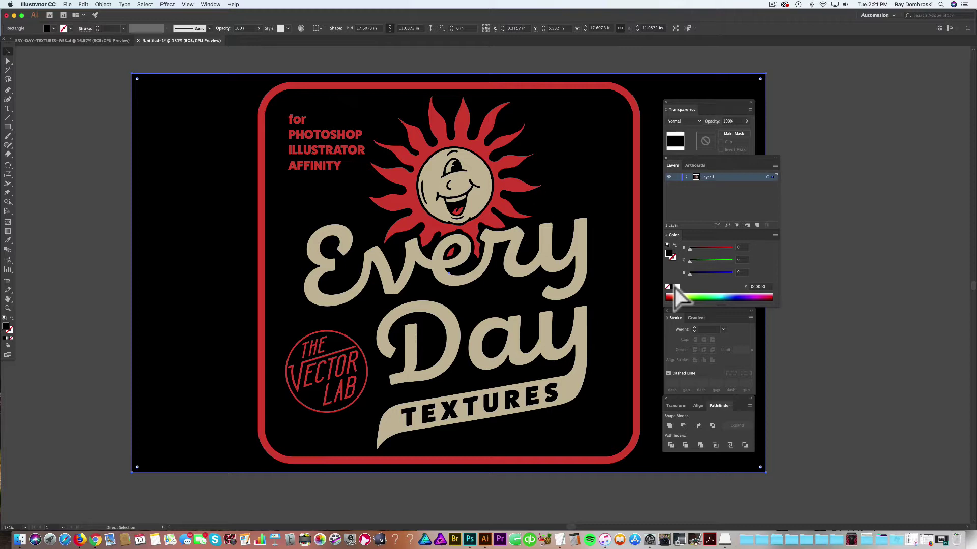
pyautogui.press('super+shift+a')
pyautogui.click(9, 51)
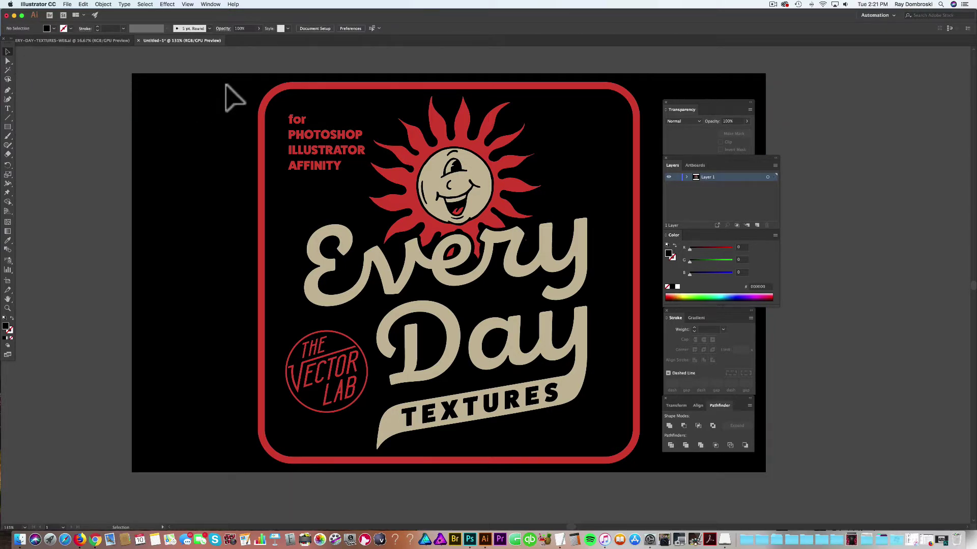
# Select all artwork and expand it with Object, Fill and Stroke checked.
pyautogui.press('super+a')
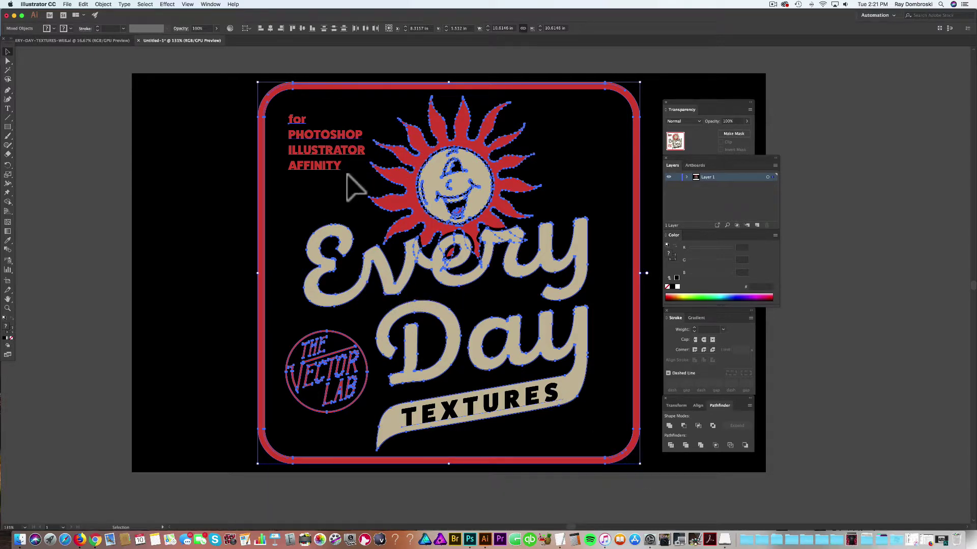
pyautogui.click(102, 5)
pyautogui.click(115, 80)
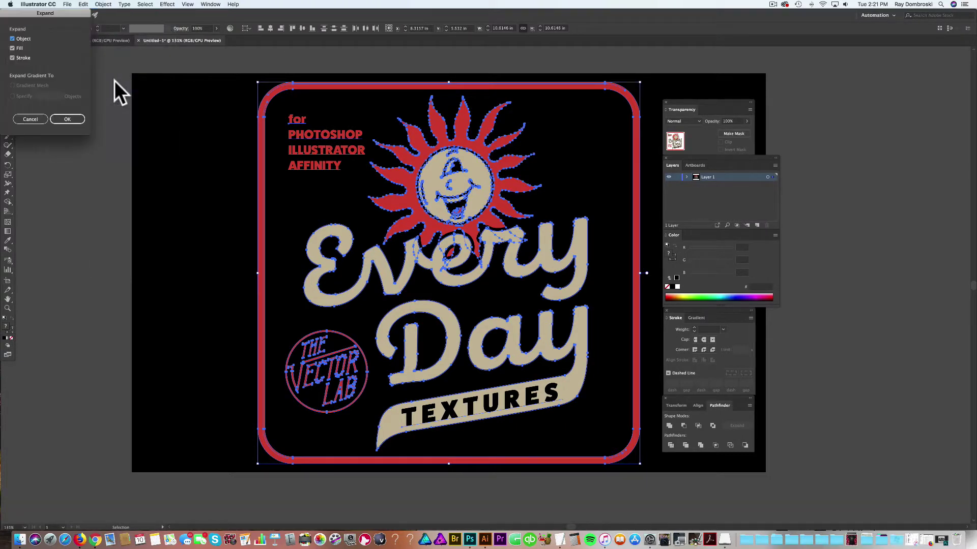
pyautogui.moveTo(40, 18); pyautogui.dragTo(323, 182)
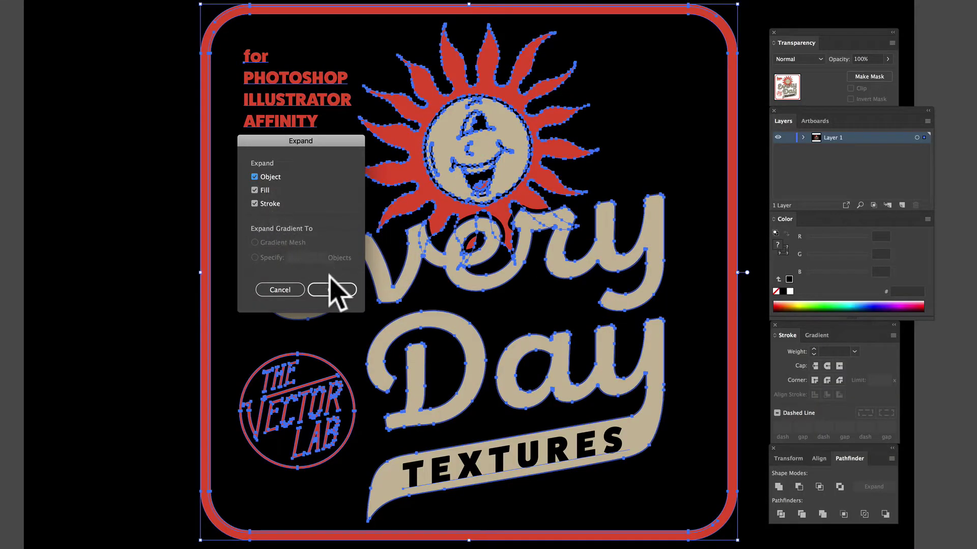
pyautogui.click(331, 290)
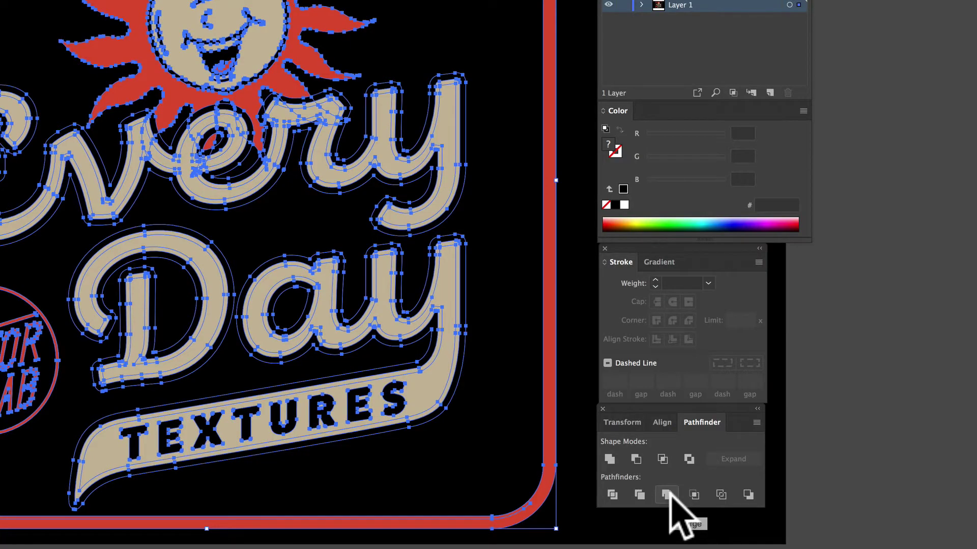
# Apply Pathfinder Merge to the expanded badge artwork.
pyautogui.click(669, 492)
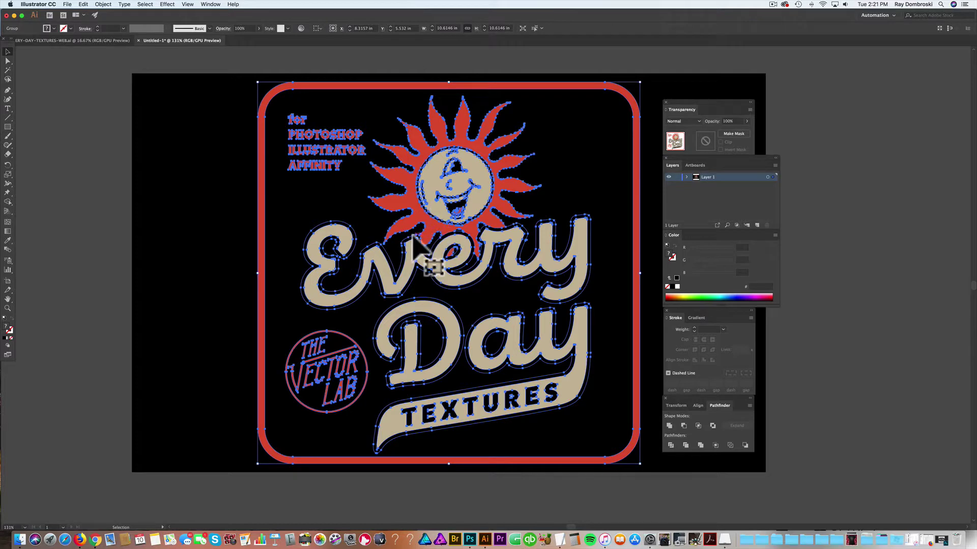
# Unlock all objects, fill the background rectangle white, then deselect.
pyautogui.click(294, 290)
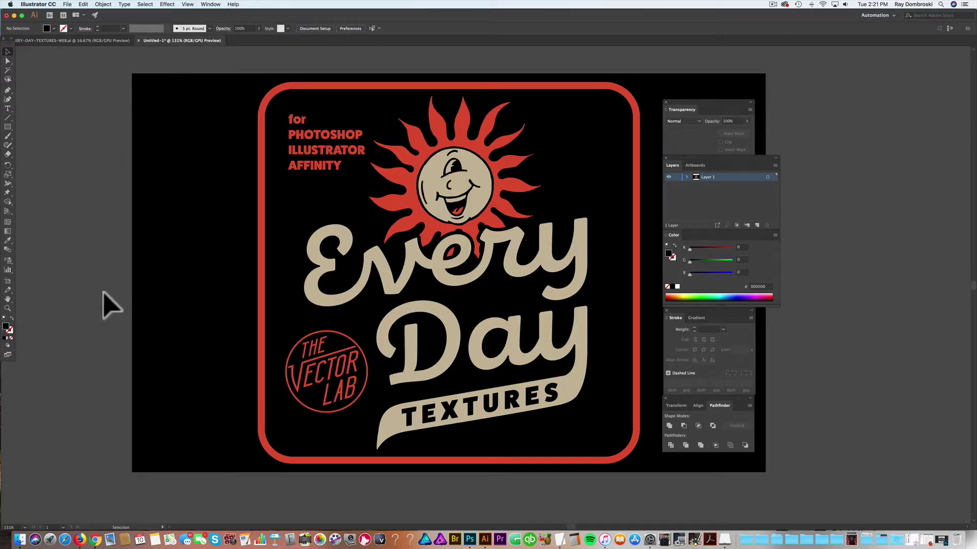
pyautogui.click(103, 5)
pyautogui.click(112, 56)
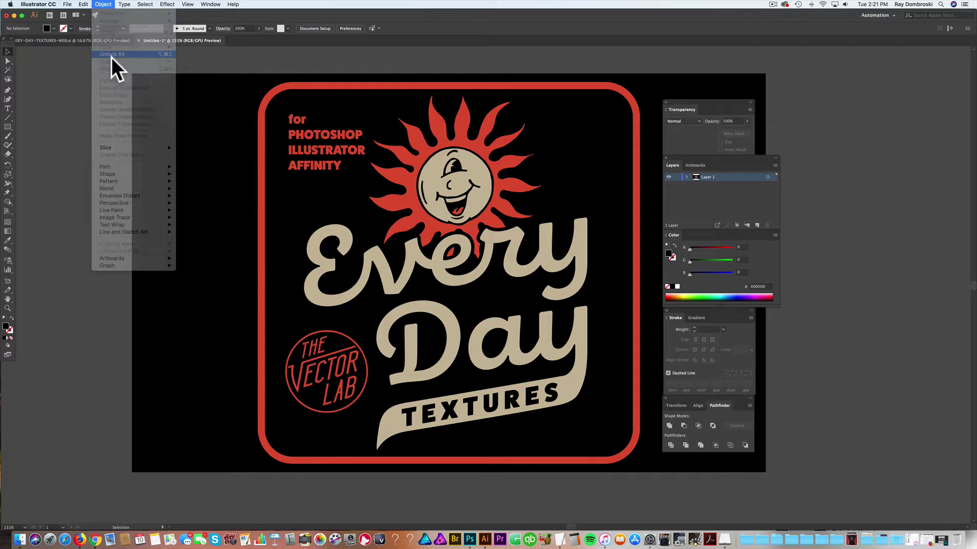
pyautogui.click(677, 287)
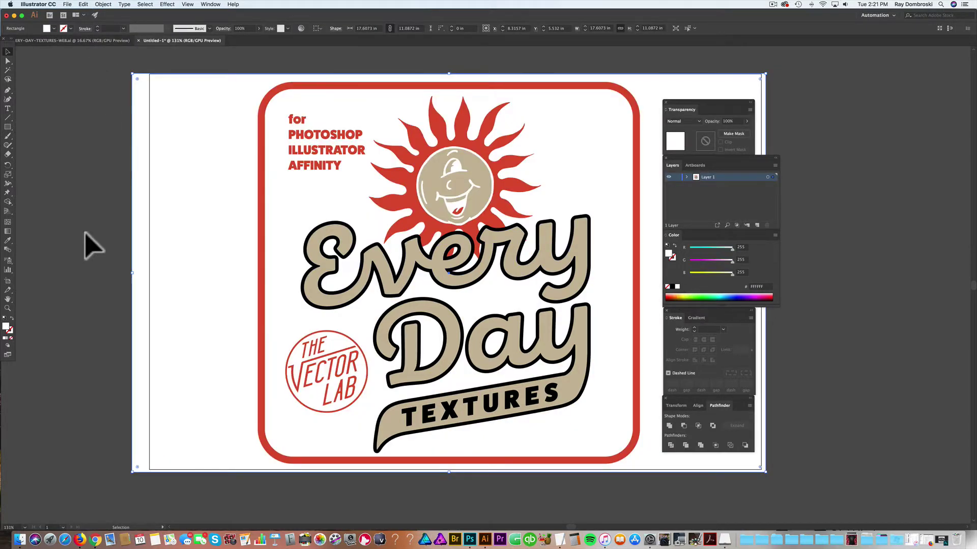
pyautogui.click(59, 217)
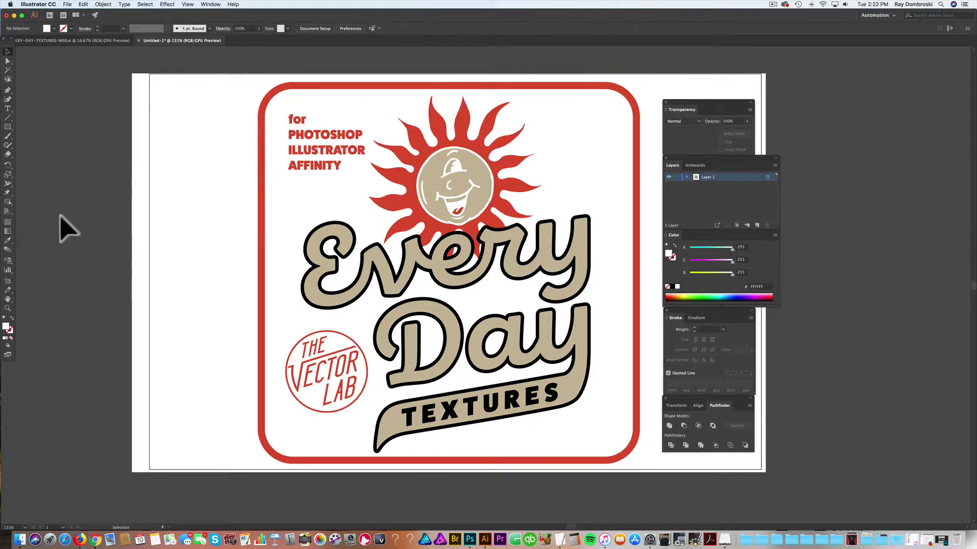
# Use the Magic Wand on the red and tan shapes and delete the black outline shapes.
pyautogui.click(7, 69)
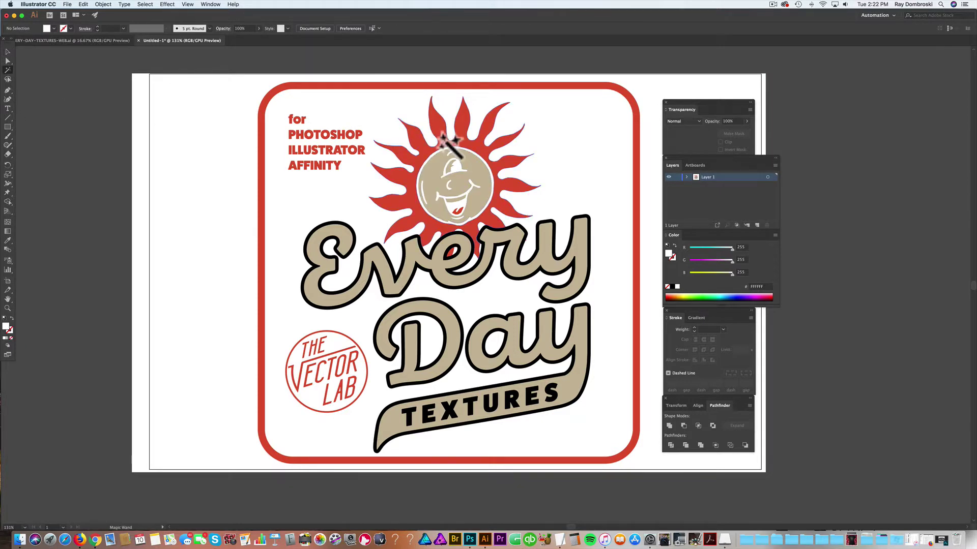
pyautogui.click(444, 136)
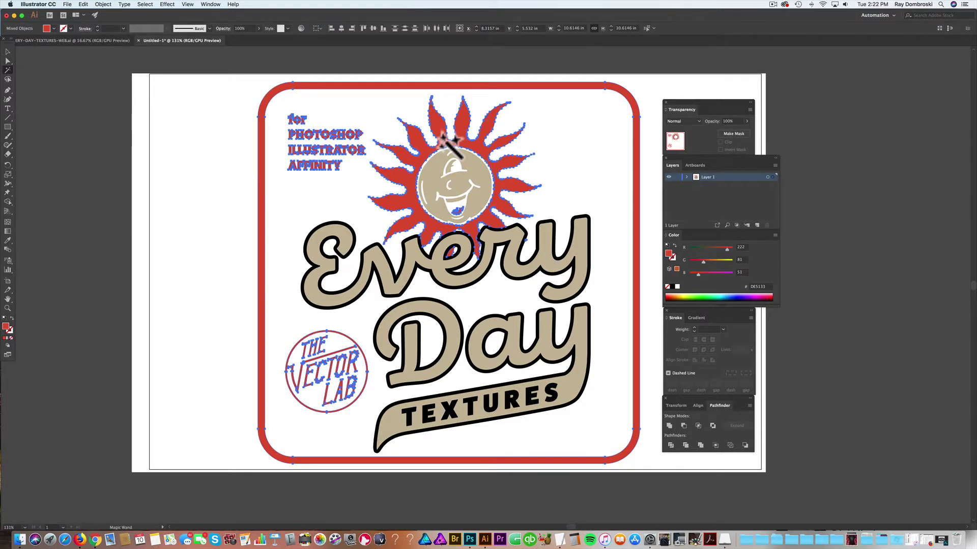
pyautogui.keyDown('shift'); pyautogui.click(517, 238); pyautogui.keyUp('shift')
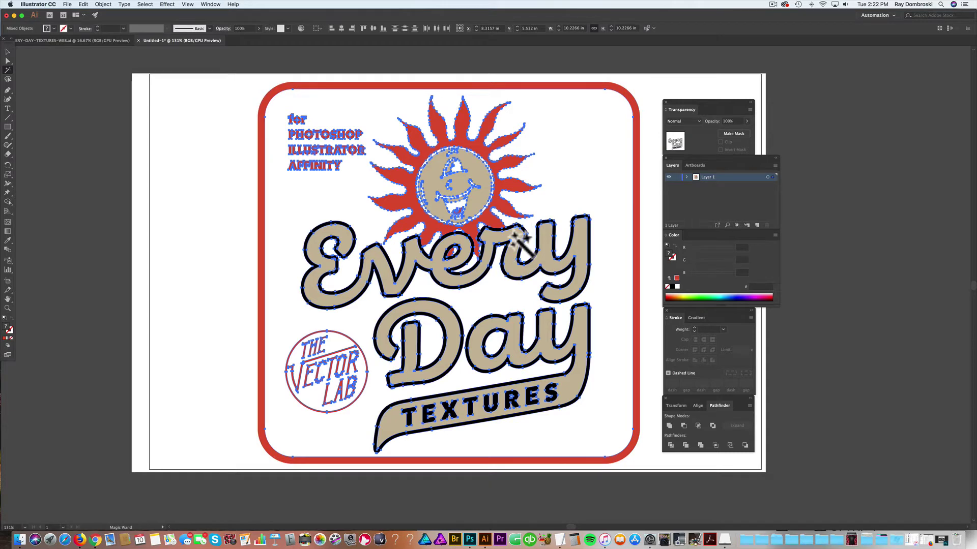
pyautogui.press('Delete')
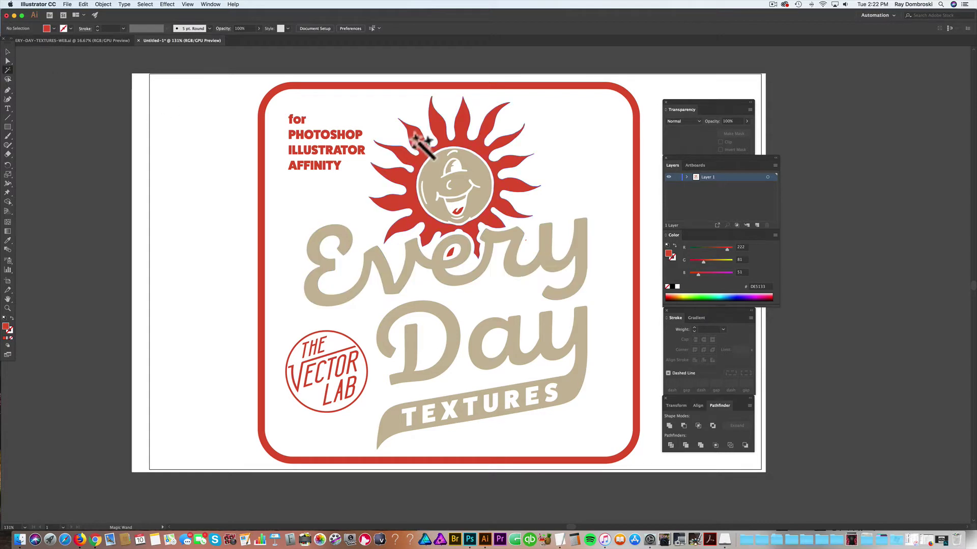
# Temporarily delete the red objects to preview the tan artwork, then undo.
pyautogui.click(421, 143)
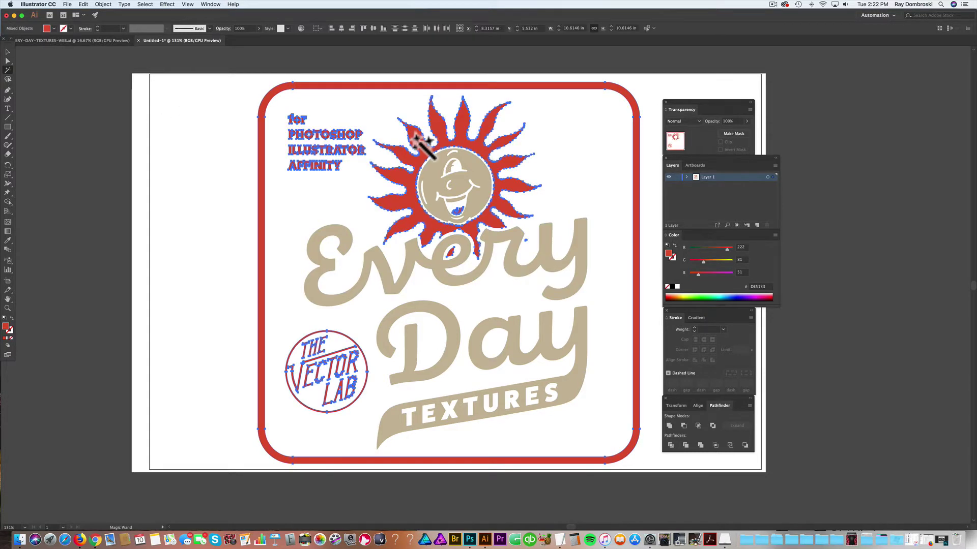
pyautogui.press('super')
pyautogui.press('Delete')
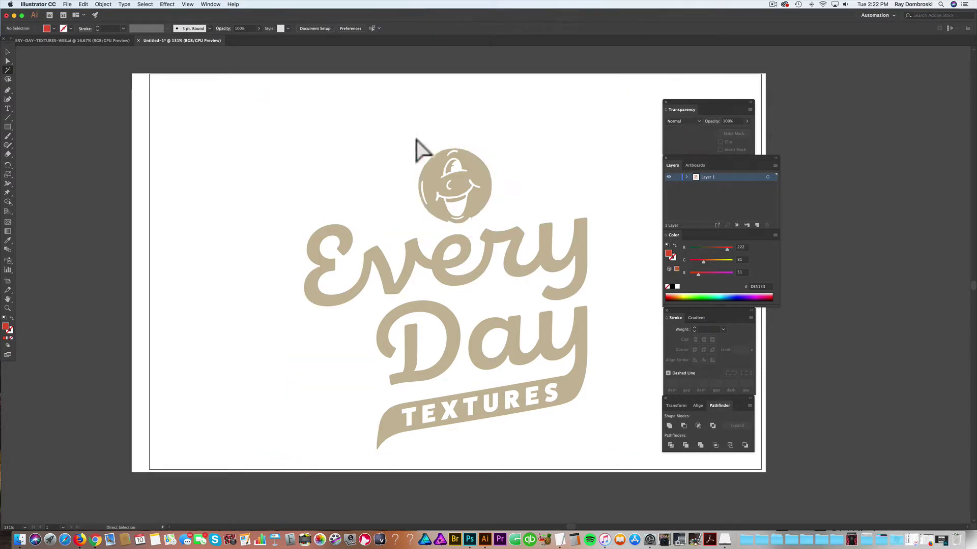
pyautogui.press('super')
pyautogui.press('super+z')
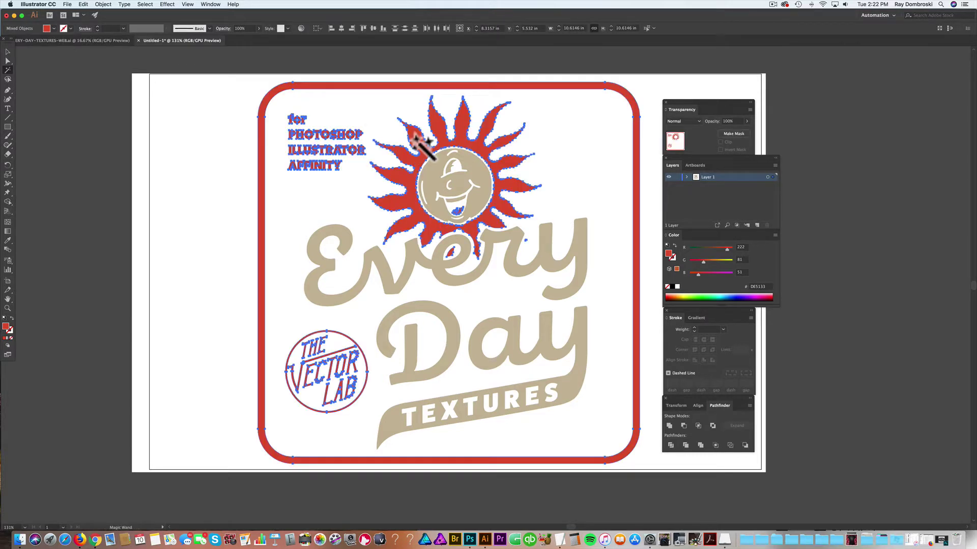
pyautogui.press('super')
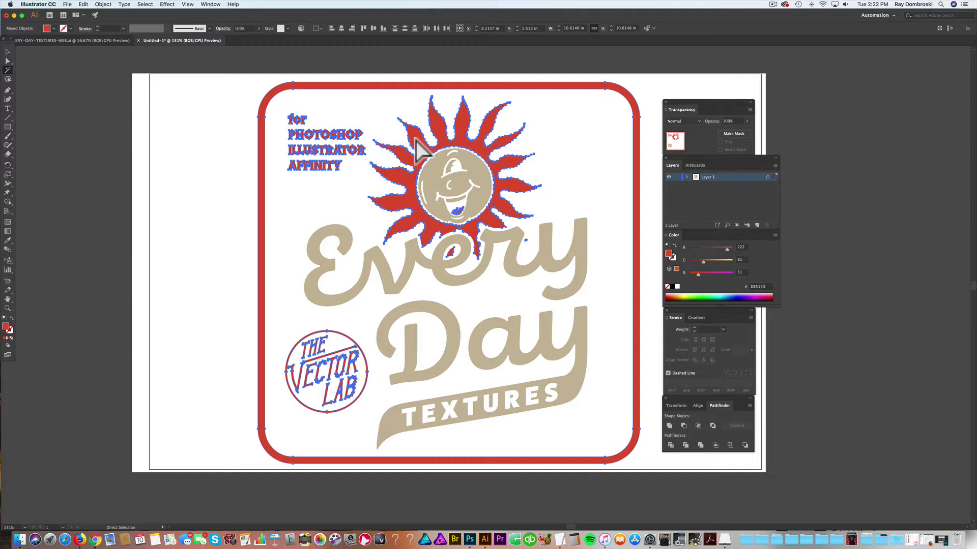
# Check the logo group and tan lettering selections and a stray anchor point near the sun.
pyautogui.click(8, 52)
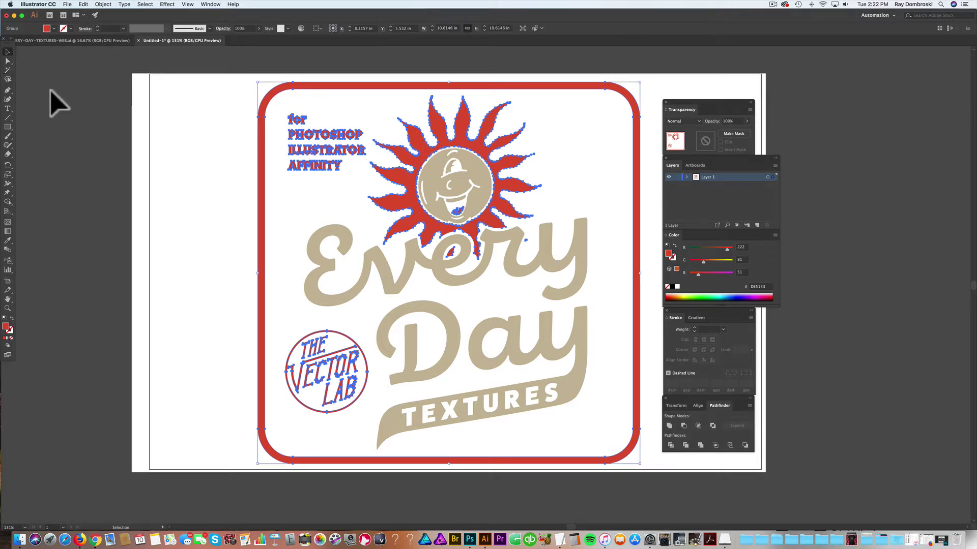
pyautogui.click(51, 91)
pyautogui.click(336, 136)
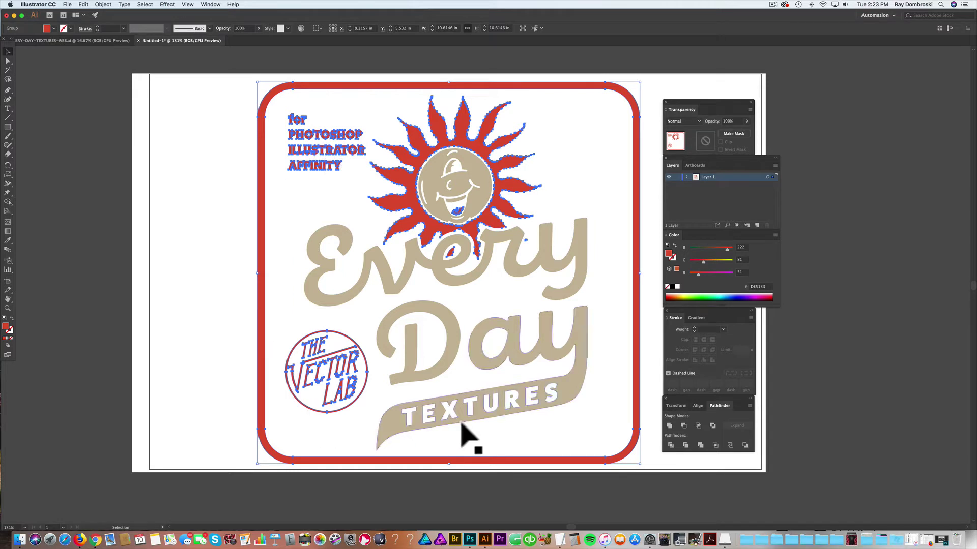
pyautogui.click(557, 363)
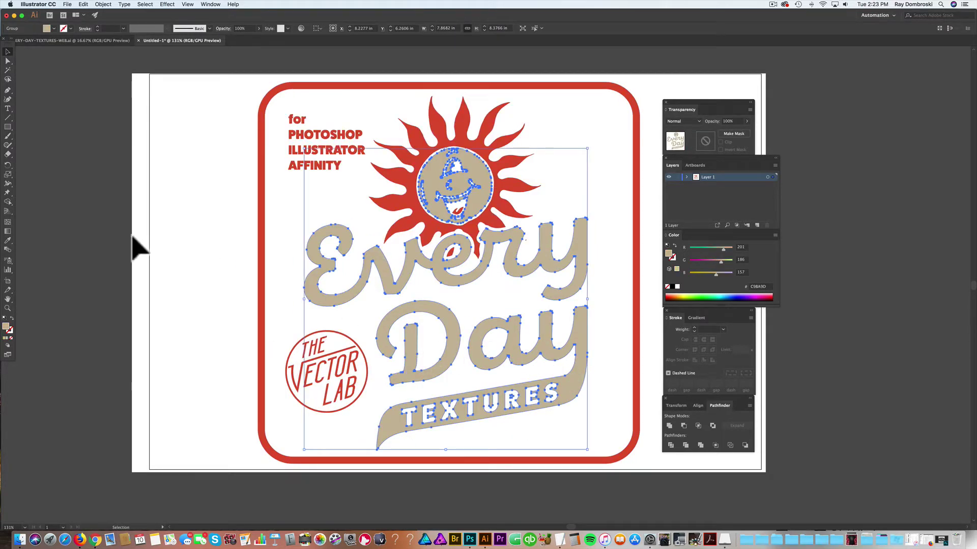
pyautogui.click(229, 252)
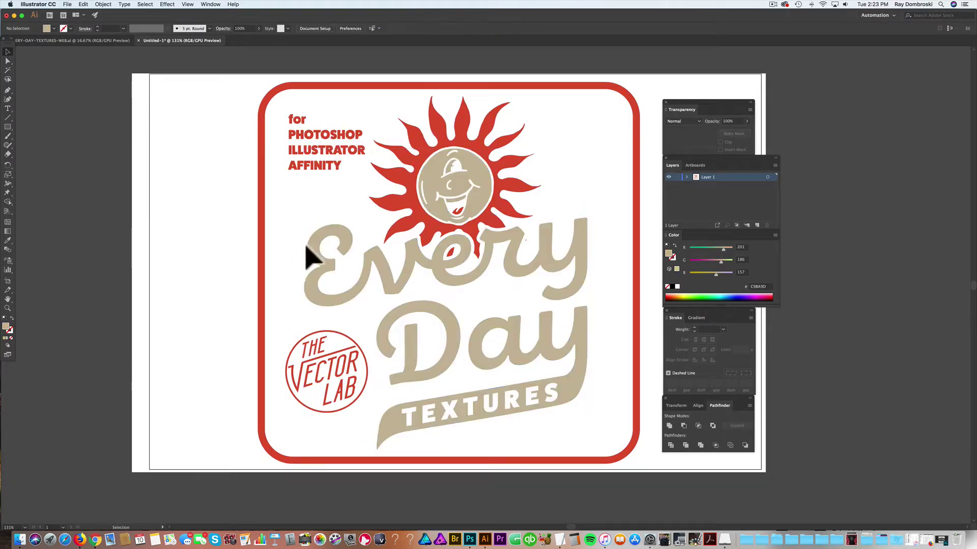
pyautogui.press('a')
pyautogui.click(526, 243)
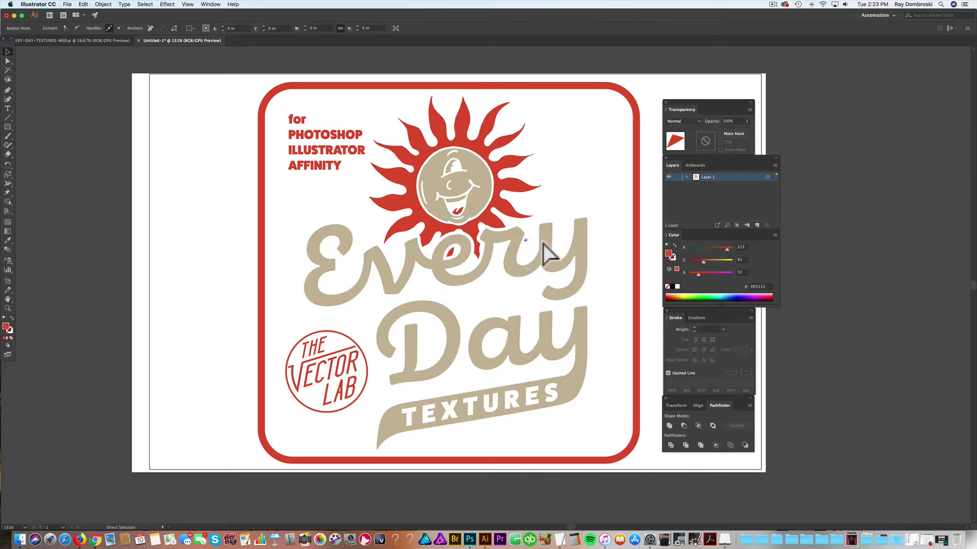
pyautogui.press('v')
pyautogui.click(613, 253)
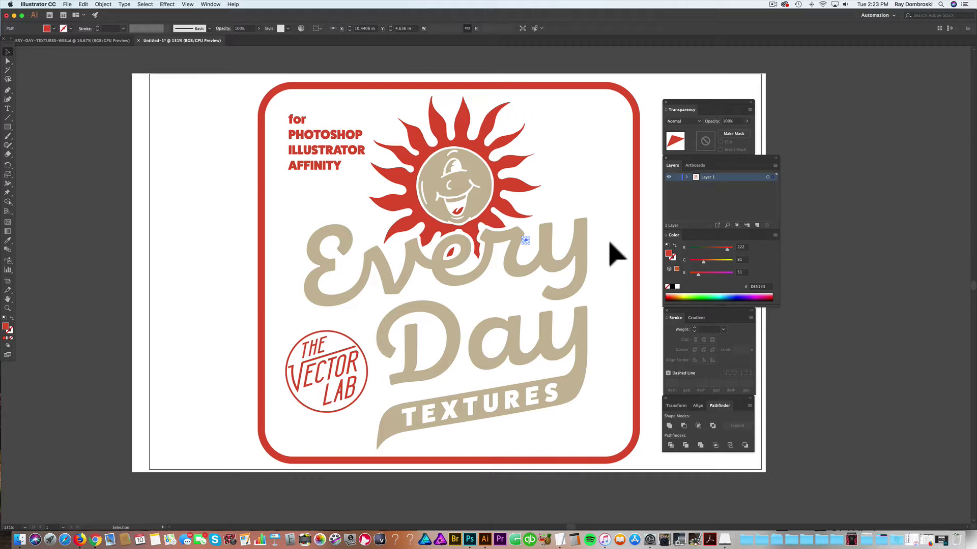
# Unlock the background rectangle, fill it black, and select the Every Day artwork group.
pyautogui.click(104, 5)
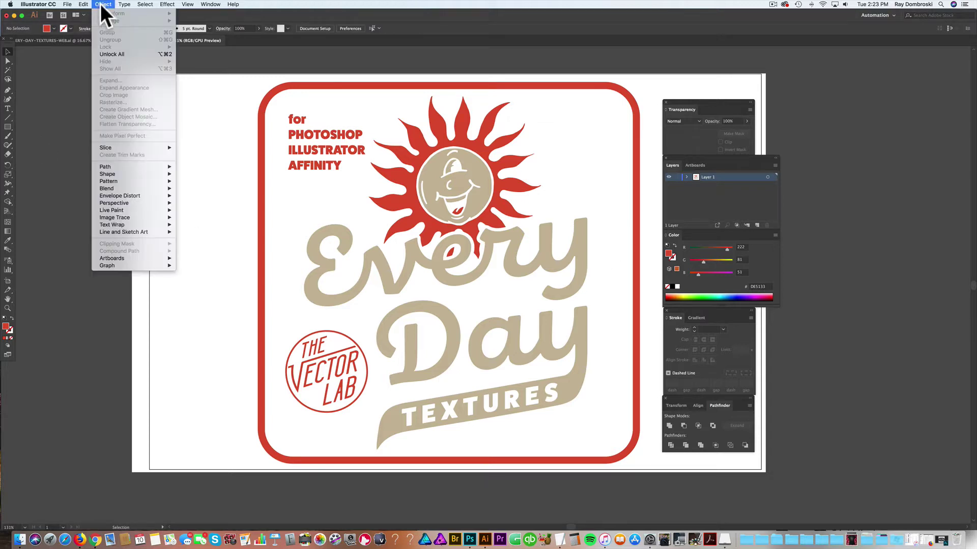
pyautogui.click(113, 54)
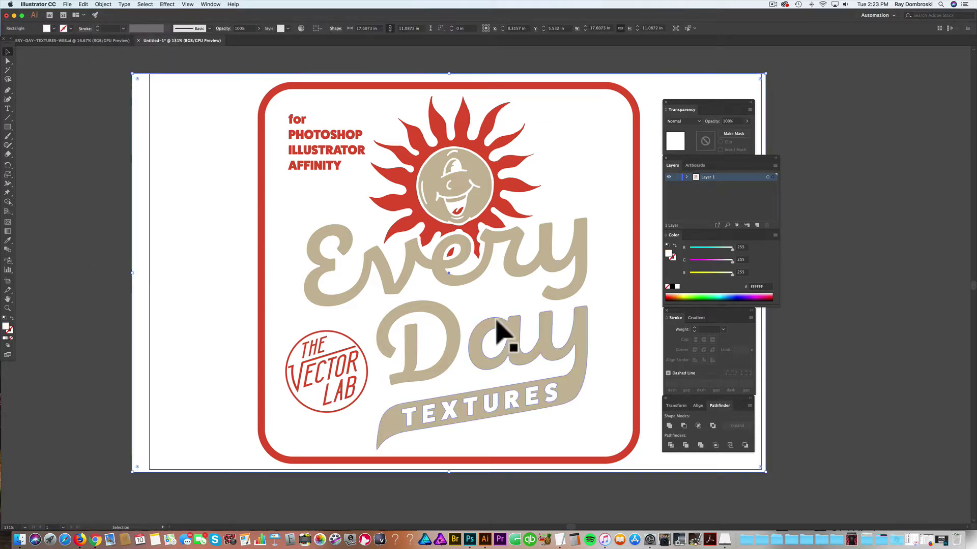
pyautogui.click(672, 287)
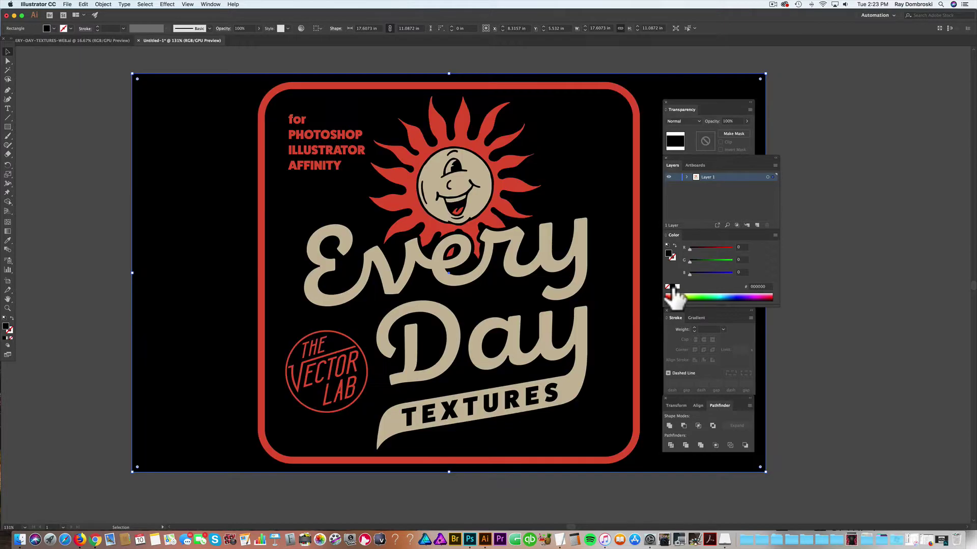
pyautogui.press('super+shift+a')
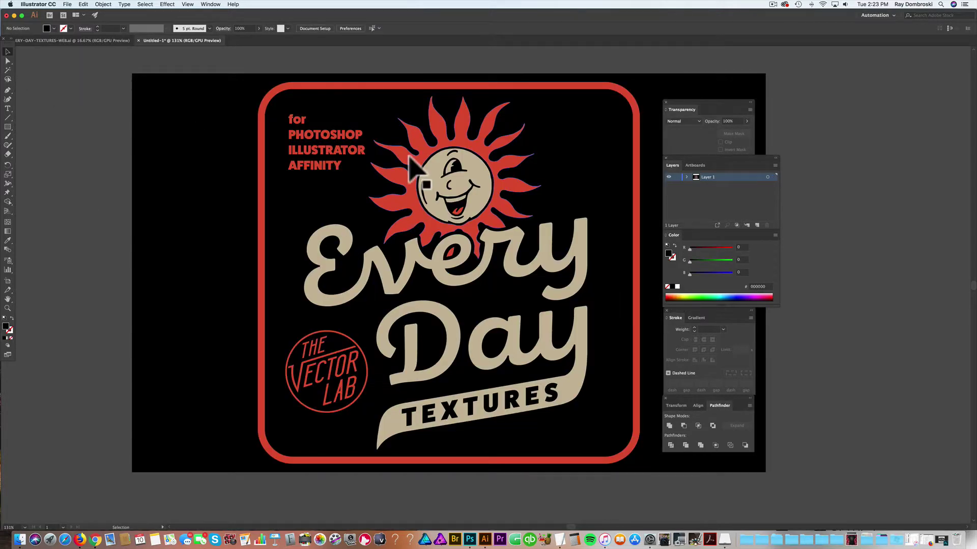
pyautogui.click(476, 175)
pyautogui.click(474, 173)
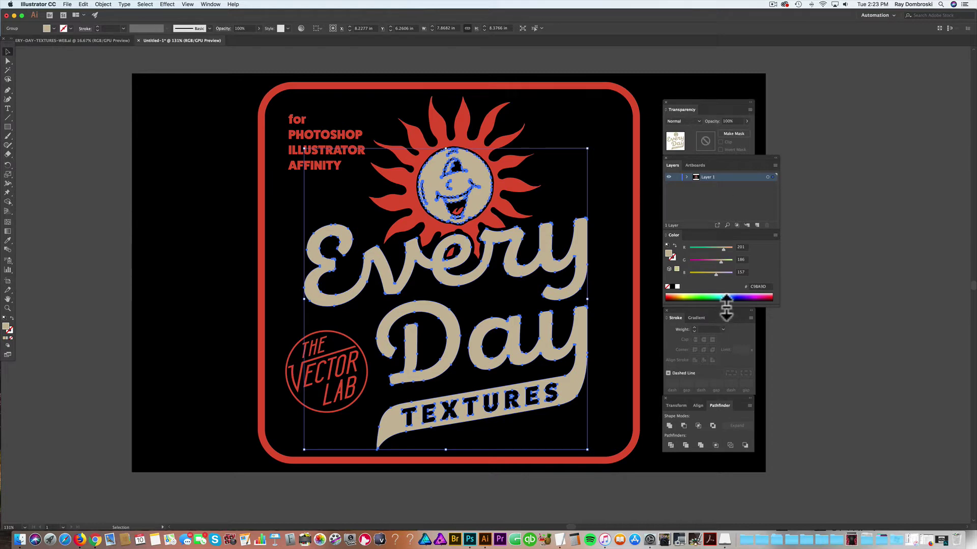
# Copy the whole logo, lock Layer 1, and paste it in place on a new Layer 2.
pyautogui.press('super+shift+a')
pyautogui.press('super+a')
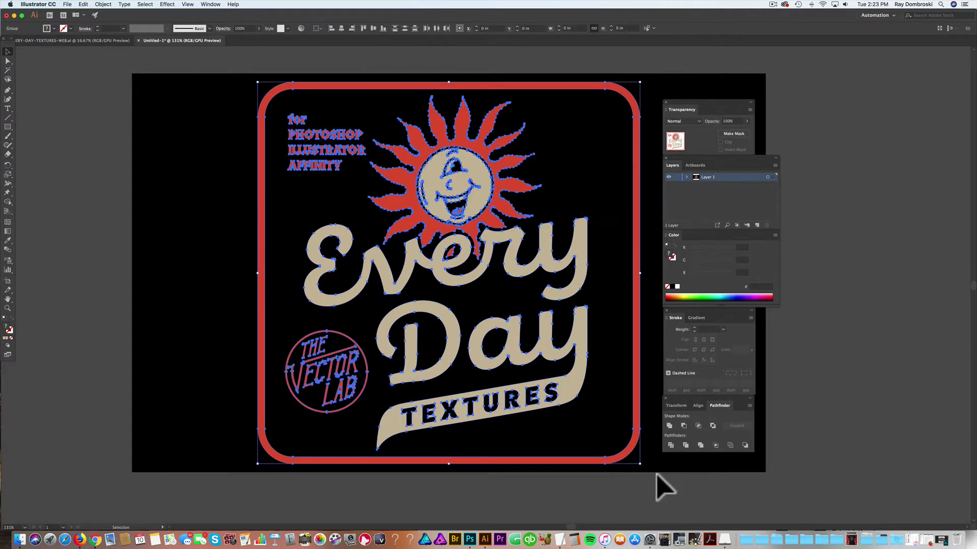
pyautogui.press('a')
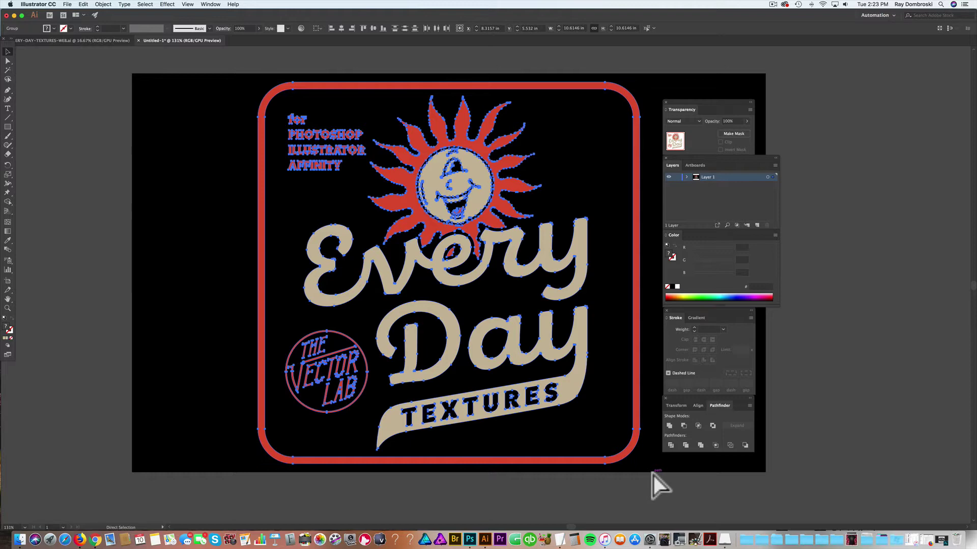
pyautogui.press('v')
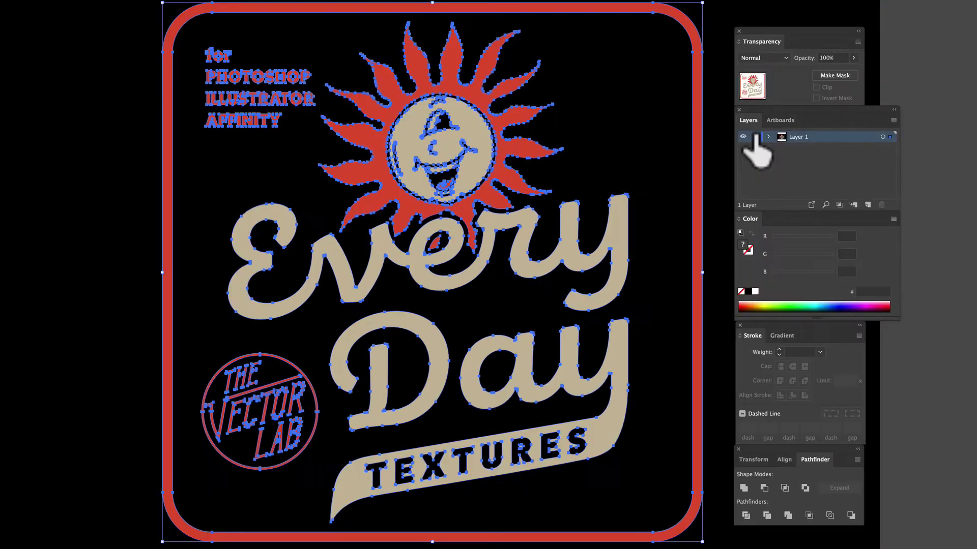
pyautogui.click(675, 177)
pyautogui.click(757, 226)
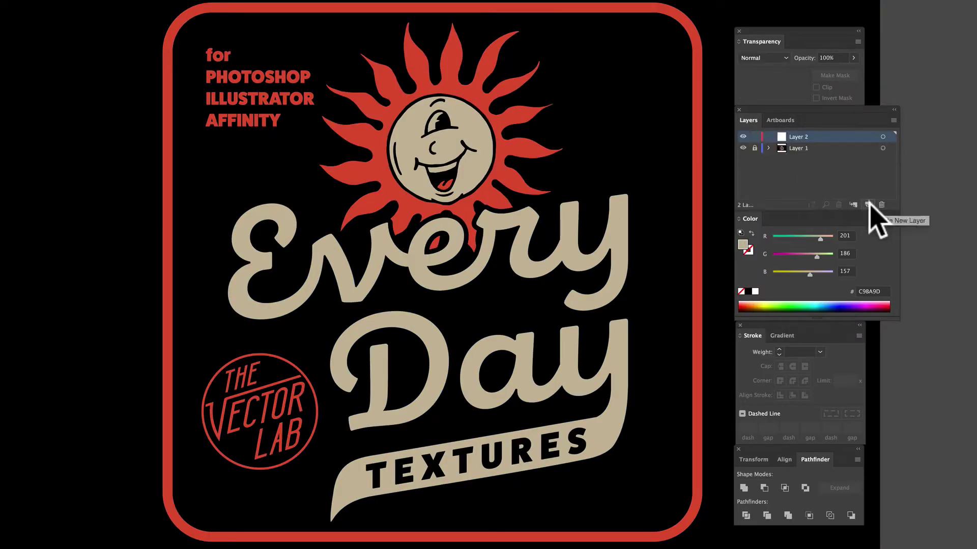
pyautogui.hotkey('ctrl', 'f')
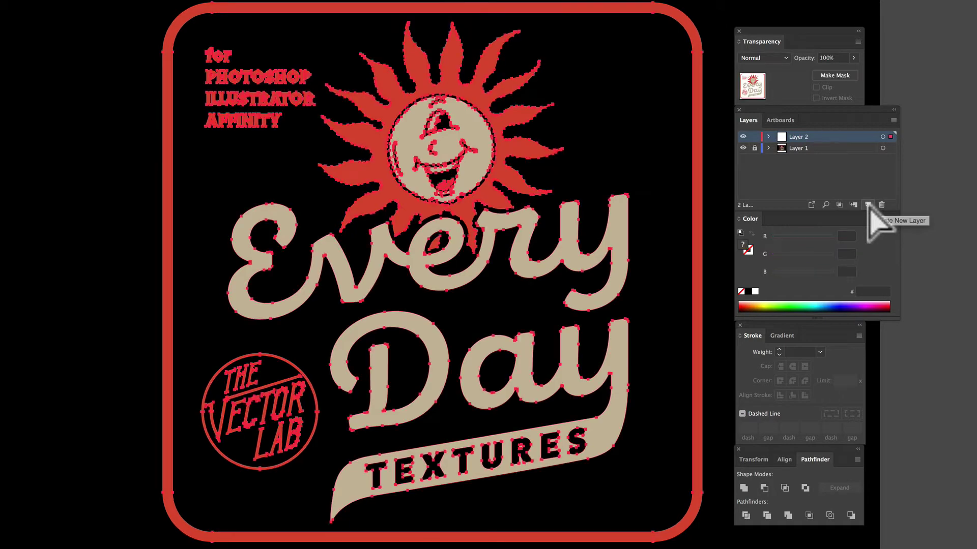
# Hide Layer 2 and make Layer 1 visible, unlocked and active.
pyautogui.click(743, 147)
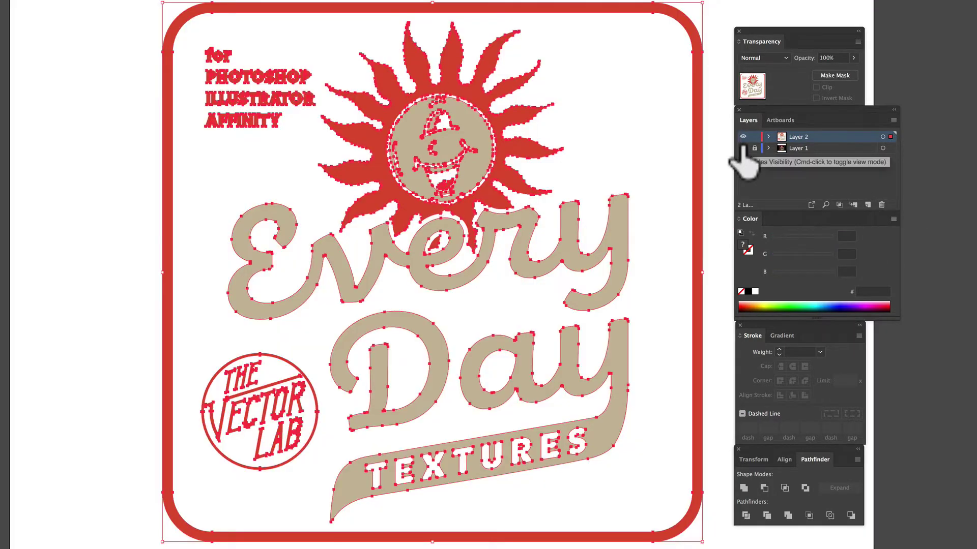
pyautogui.hotkey('ctrl', 'shift', 'a')
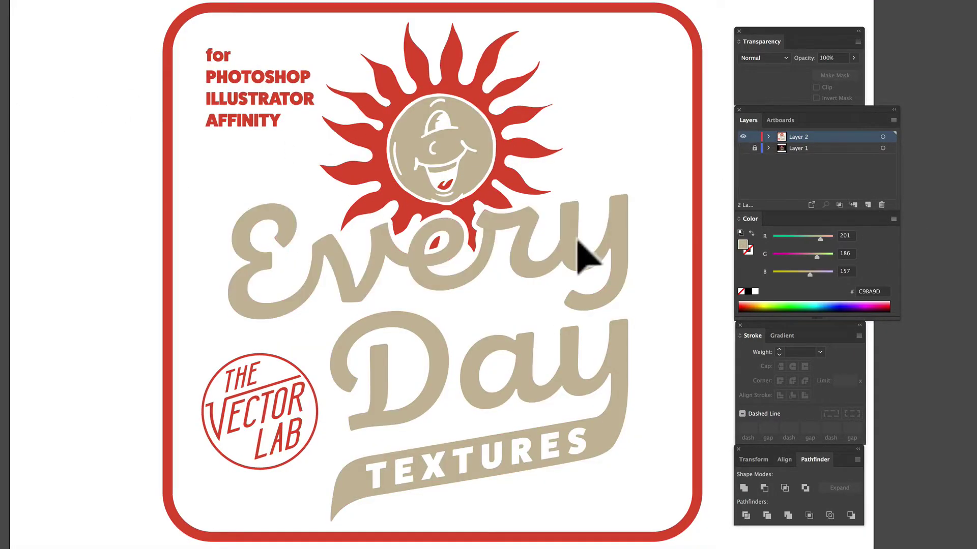
pyautogui.click(743, 139)
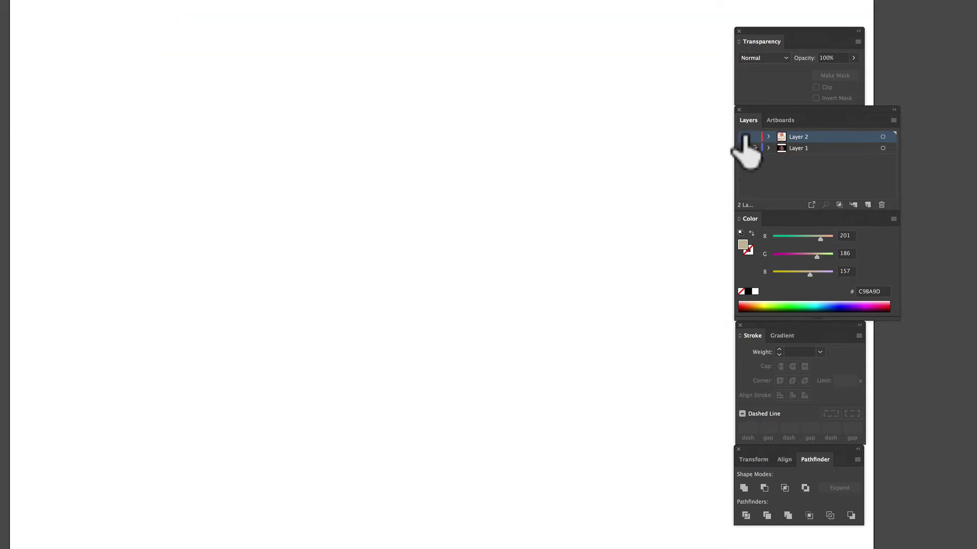
pyautogui.keyDown('alt'); pyautogui.click(744, 149); pyautogui.keyUp('alt')
pyautogui.click(677, 185)
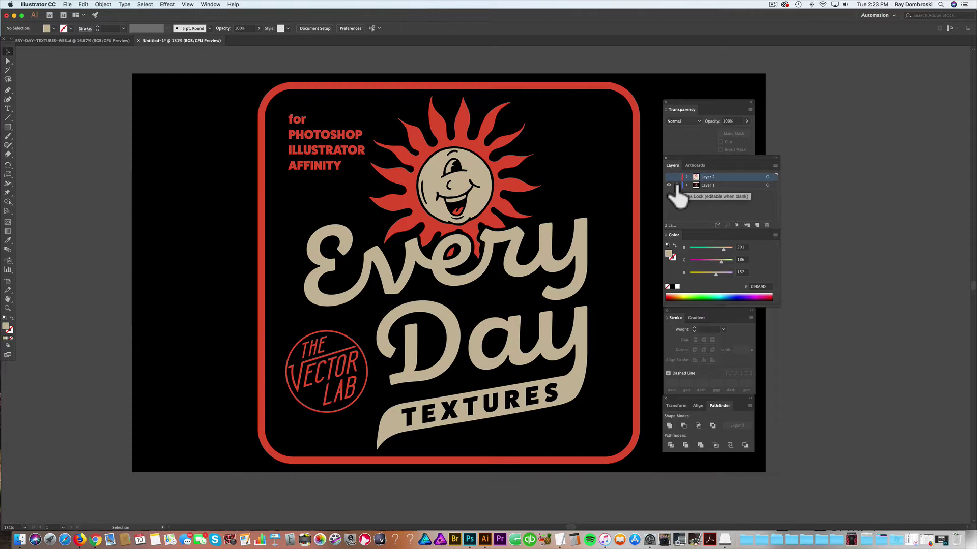
pyautogui.click(723, 186)
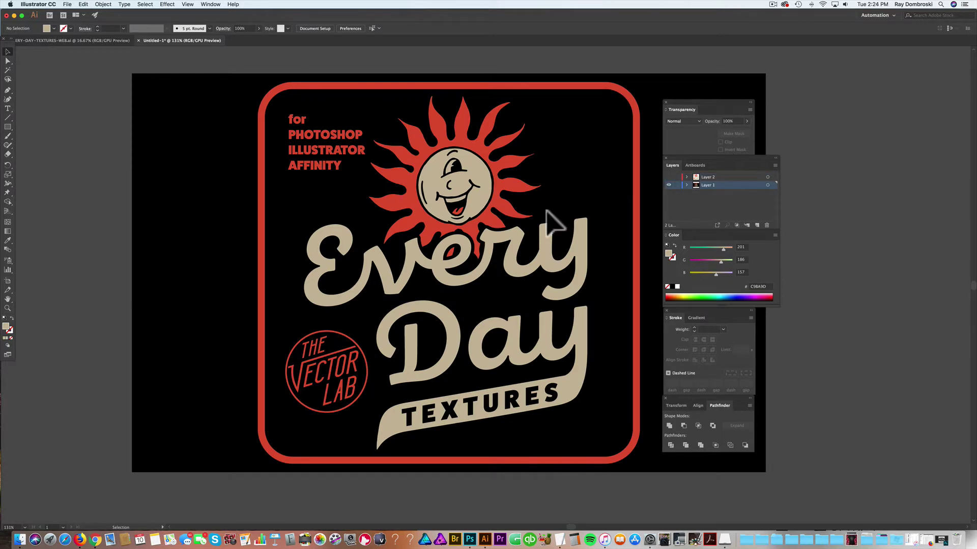
# Place the 27-LINEN-EVERYDAY.tif texture file via File > Place.
pyautogui.click(67, 4)
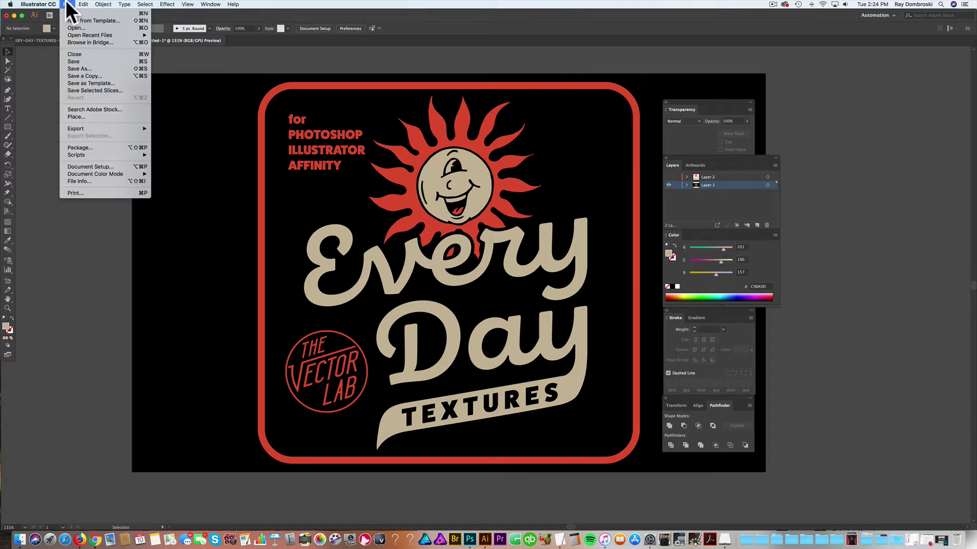
pyautogui.click(88, 116)
pyautogui.scroll(-8, 377, 209)
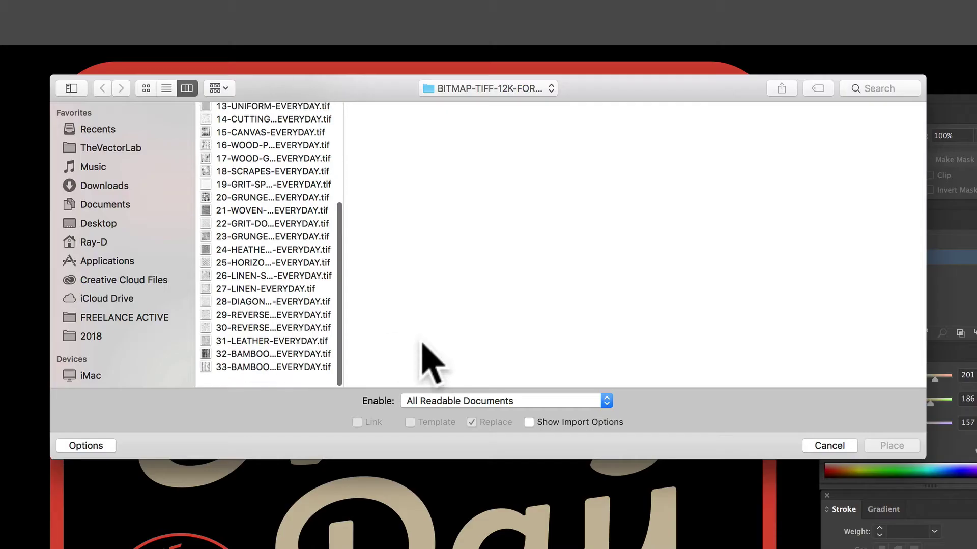
pyautogui.moveTo(411, 147); pyautogui.dragTo(436, 145)
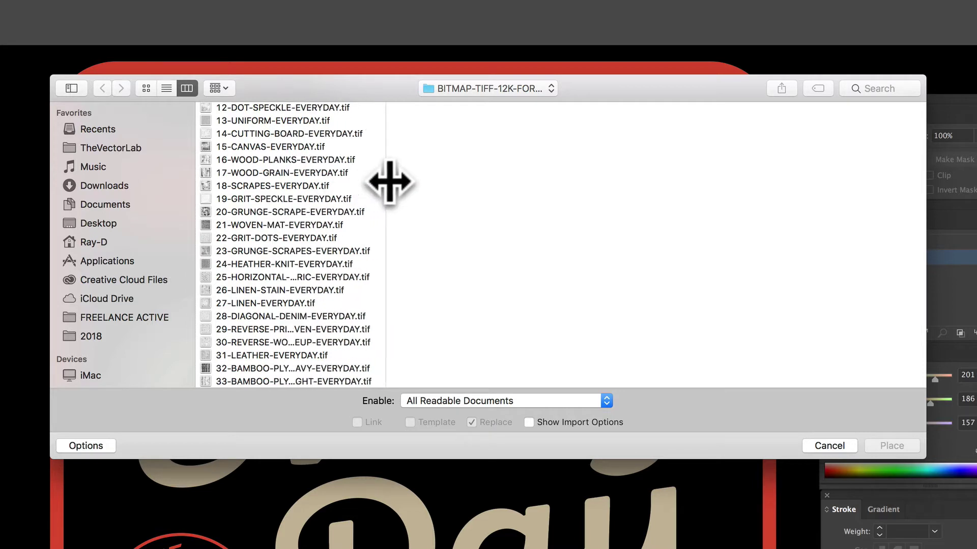
pyautogui.doubleClick(390, 181)
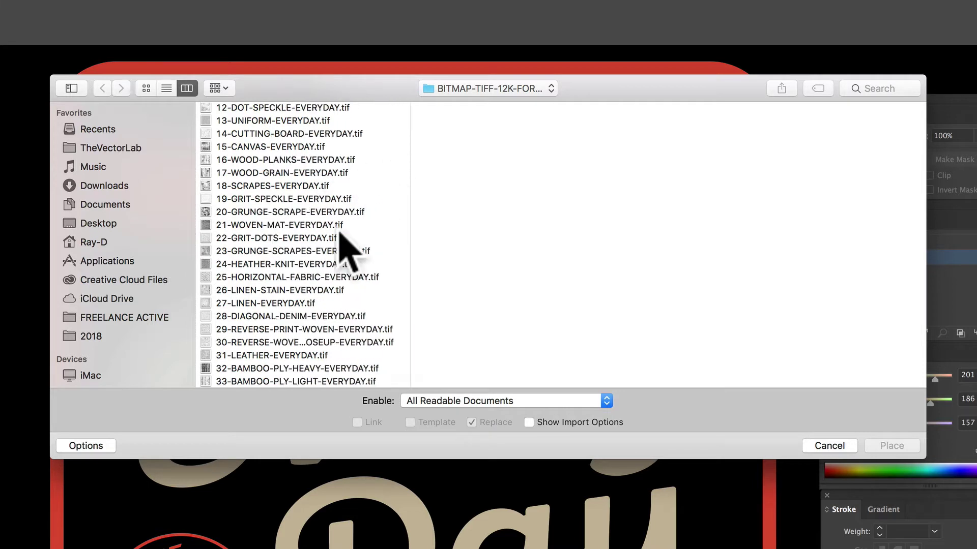
pyautogui.click(284, 303)
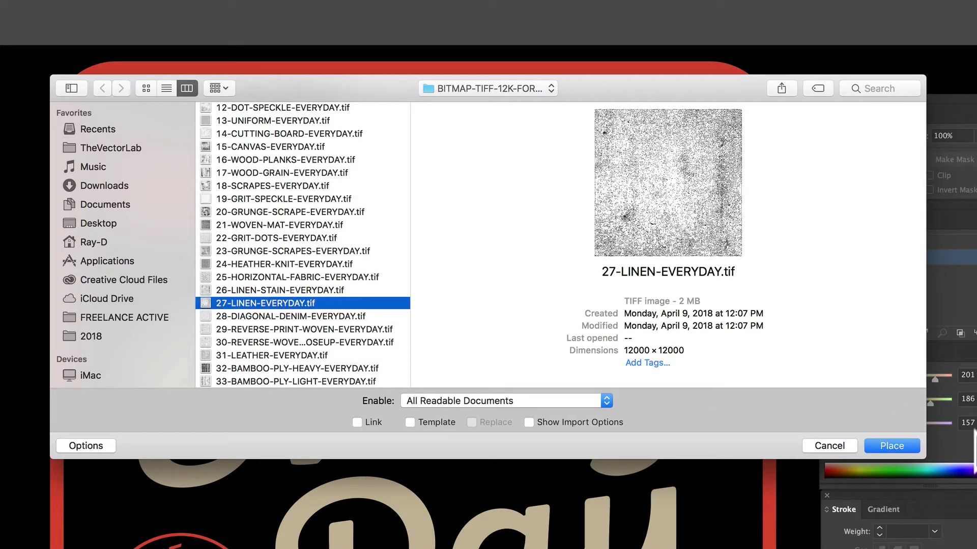
pyautogui.click(891, 446)
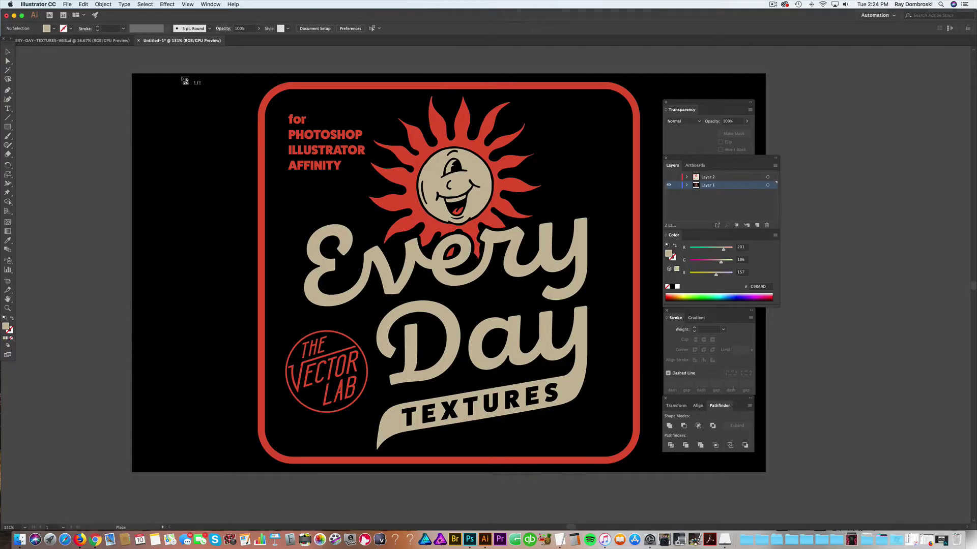
# Drop the linen texture, move it over the badge and scale it to 10.92 in square.
pyautogui.click(182, 77)
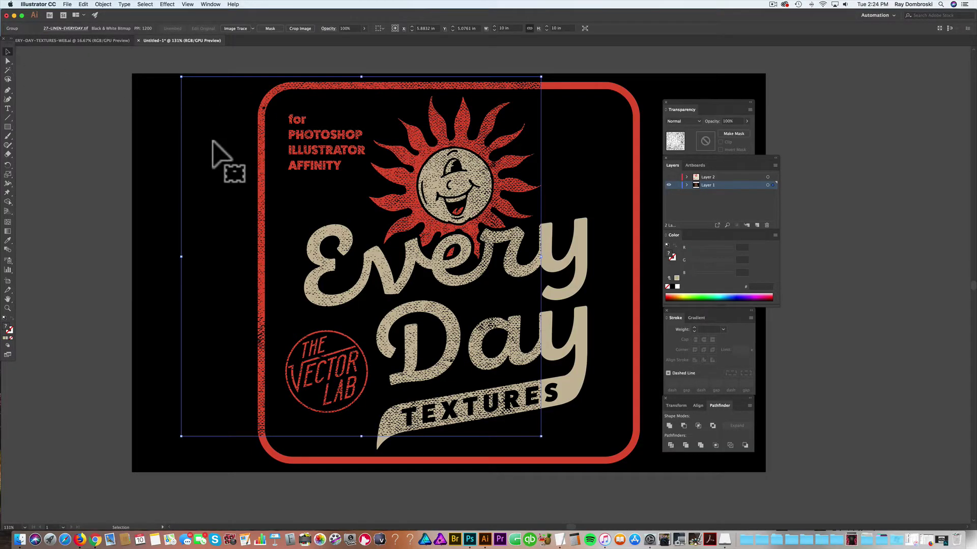
pyautogui.moveTo(214, 141); pyautogui.dragTo(324, 179)
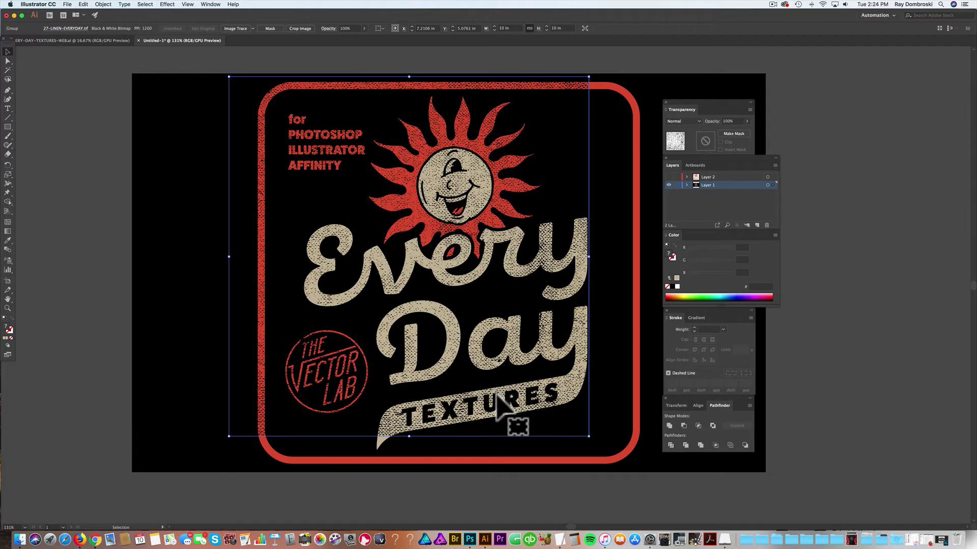
pyautogui.moveTo(590, 438); pyautogui.dragTo(623, 469)
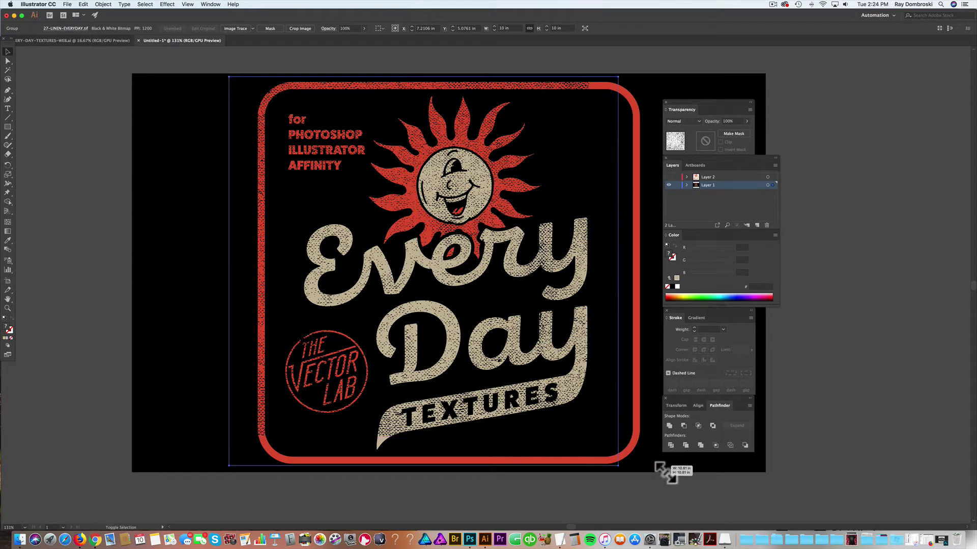
pyautogui.moveTo(460, 366)
pyautogui.mouseDown()
pyautogui.moveTo(479, 367)
pyautogui.moveTo(476, 358)
pyautogui.mouseUp()
pyautogui.click(492, 480)
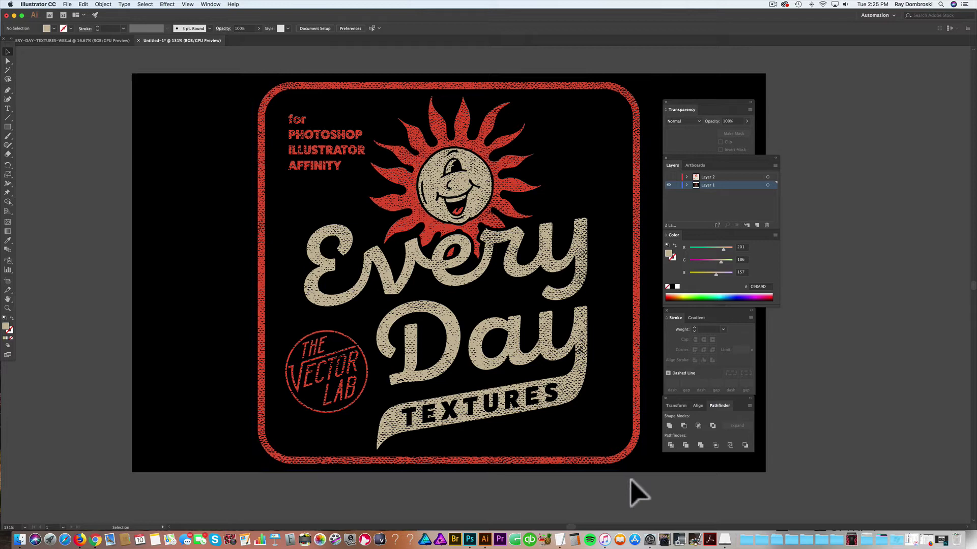
# Set the linen image's fill to black by sampling the background with the Eyedropper.
pyautogui.click(617, 448)
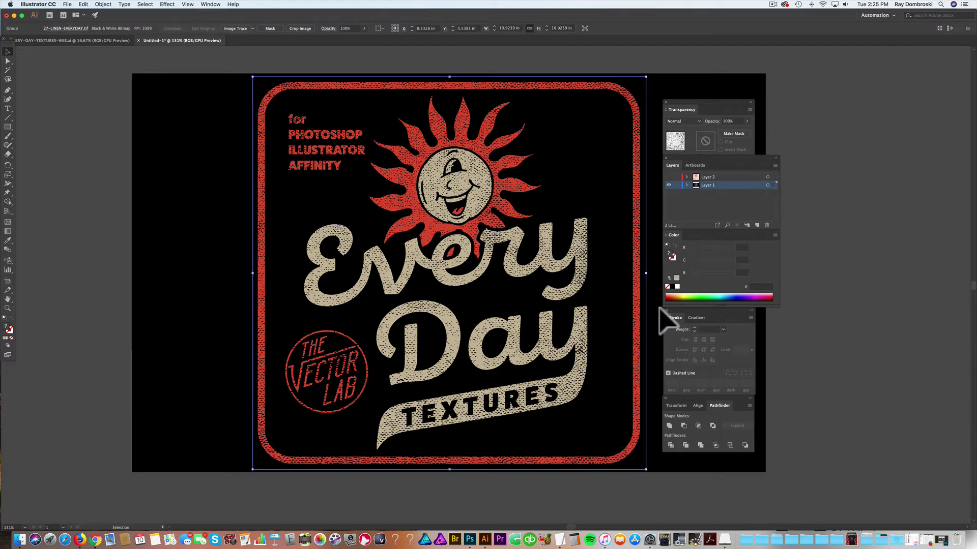
pyautogui.click(677, 288)
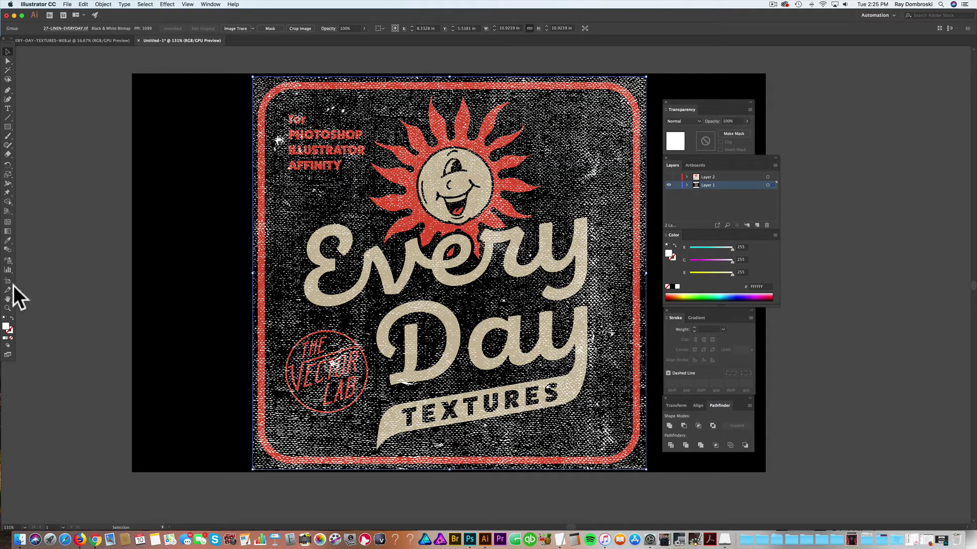
pyautogui.click(7, 241)
pyautogui.click(160, 260)
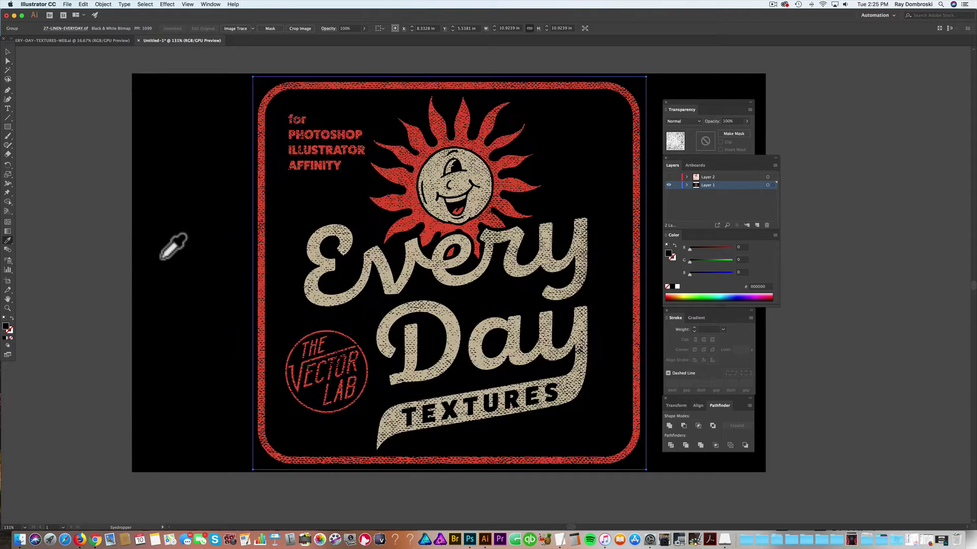
pyautogui.click(8, 52)
pyautogui.click(117, 95)
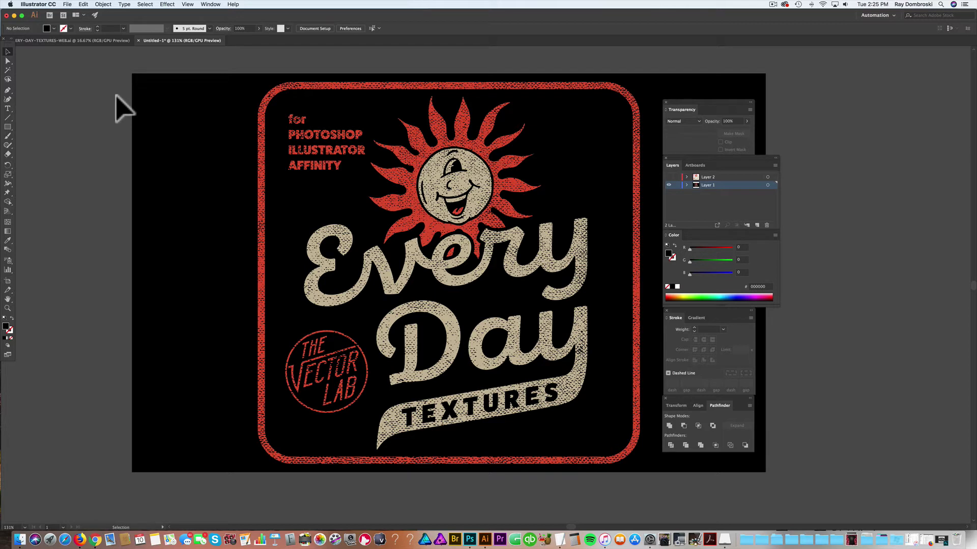
# Mask all the badge artwork with the linen texture as an opacity mask, then deselect.
pyautogui.moveTo(230, 75); pyautogui.dragTo(614, 463)
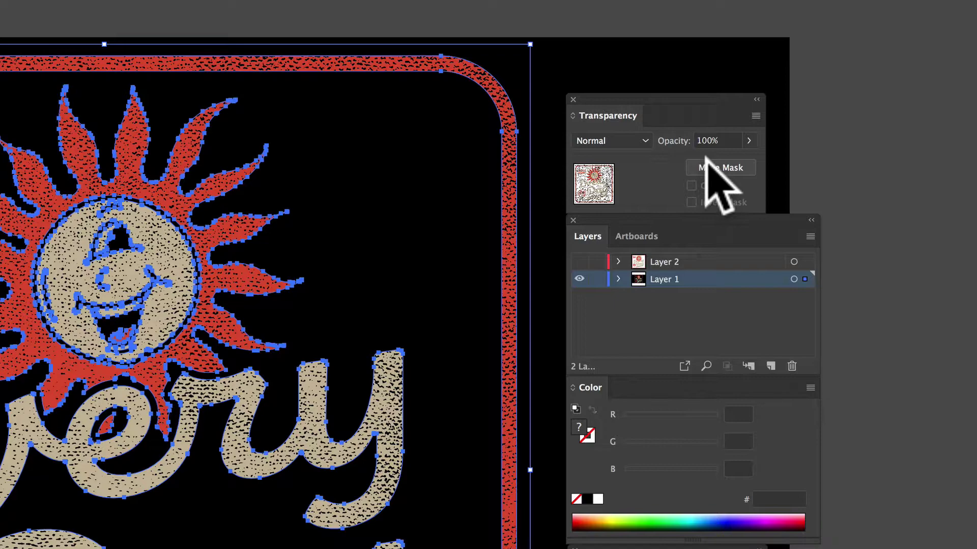
pyautogui.click(717, 167)
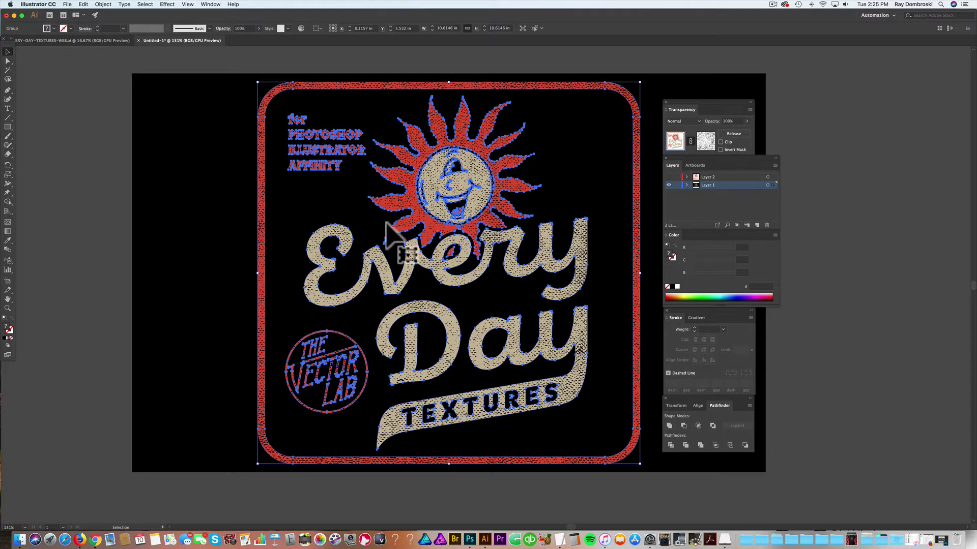
pyautogui.click(117, 204)
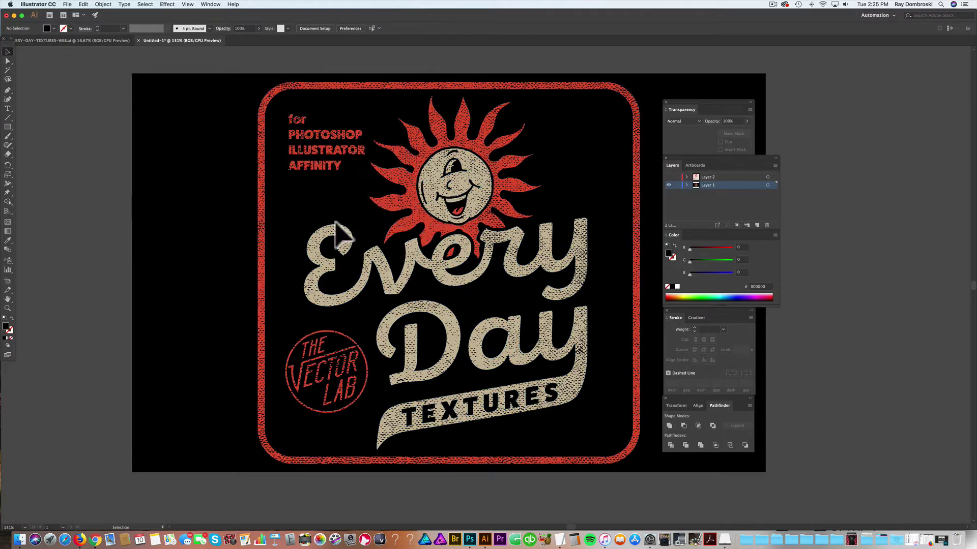
# Unlock the background rectangle, try white and blue fills, restore black, then lock Layer 1.
pyautogui.click(102, 4)
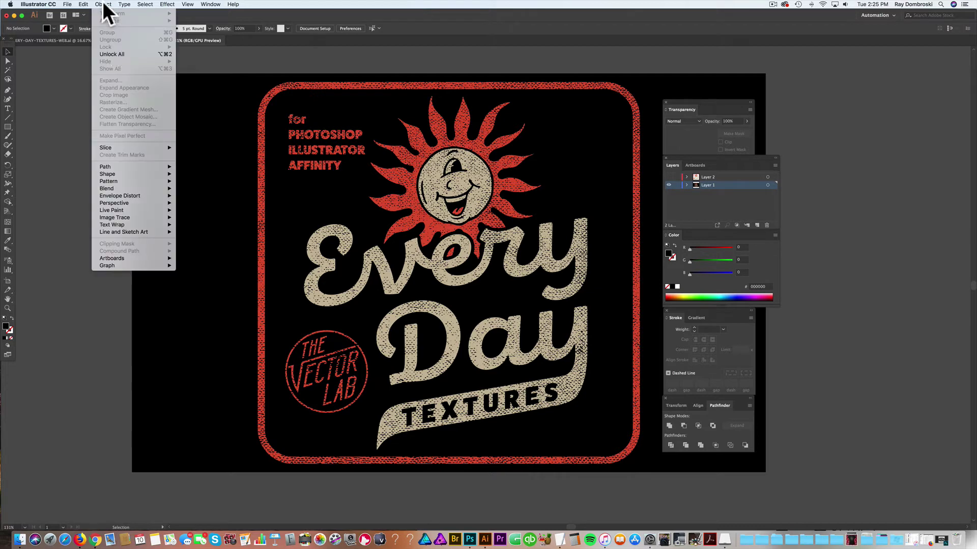
pyautogui.click(117, 54)
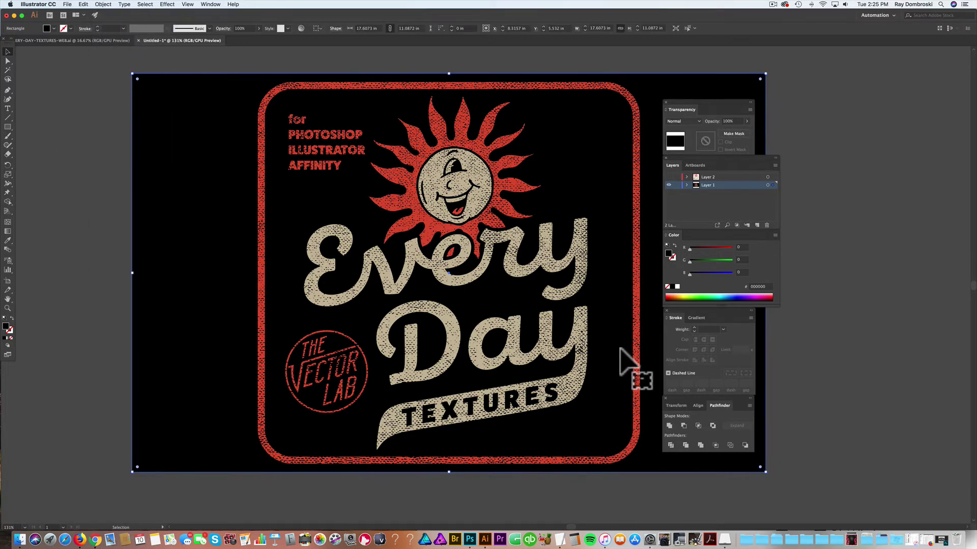
pyautogui.click(678, 287)
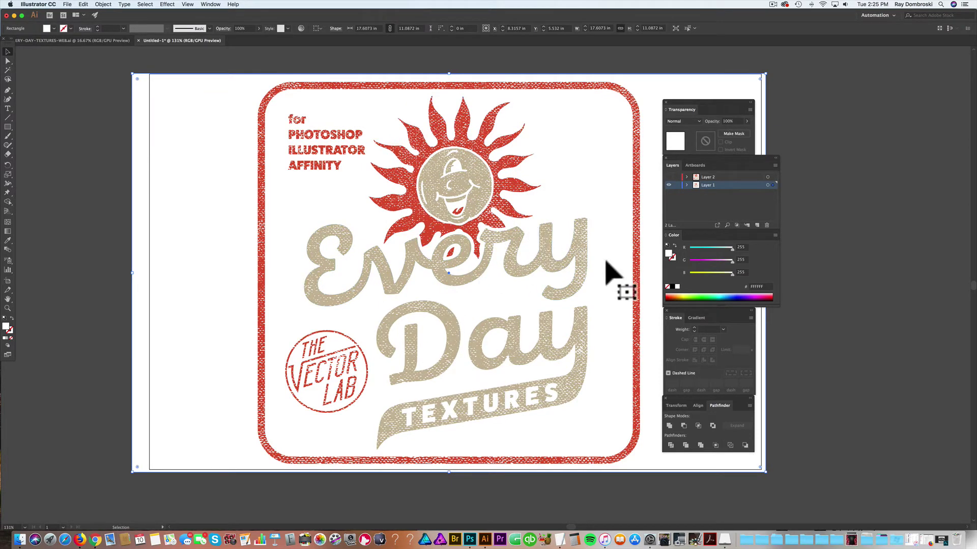
pyautogui.click(726, 298)
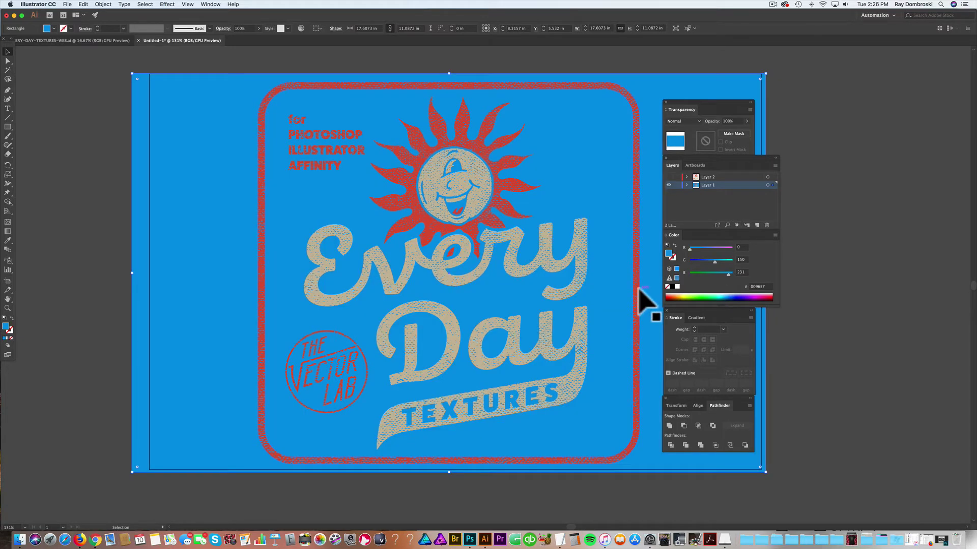
pyautogui.click(673, 287)
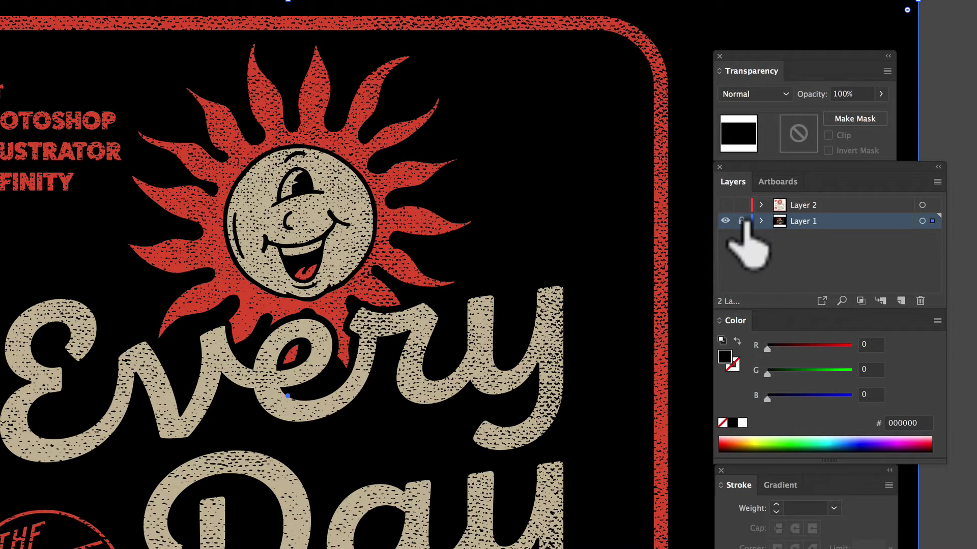
pyautogui.click(677, 185)
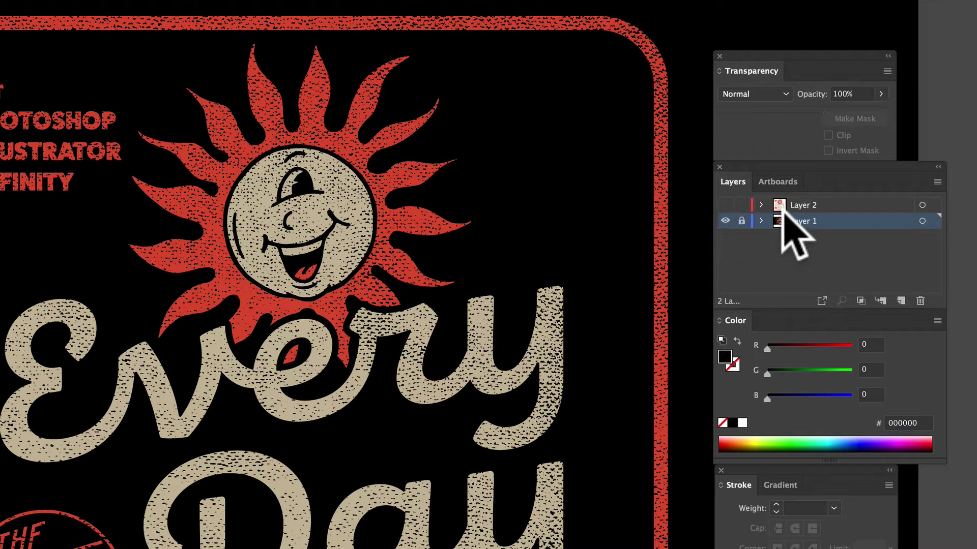
# Make Layer 2 visible so the clean badge covers the distressed version.
pyautogui.click(726, 205)
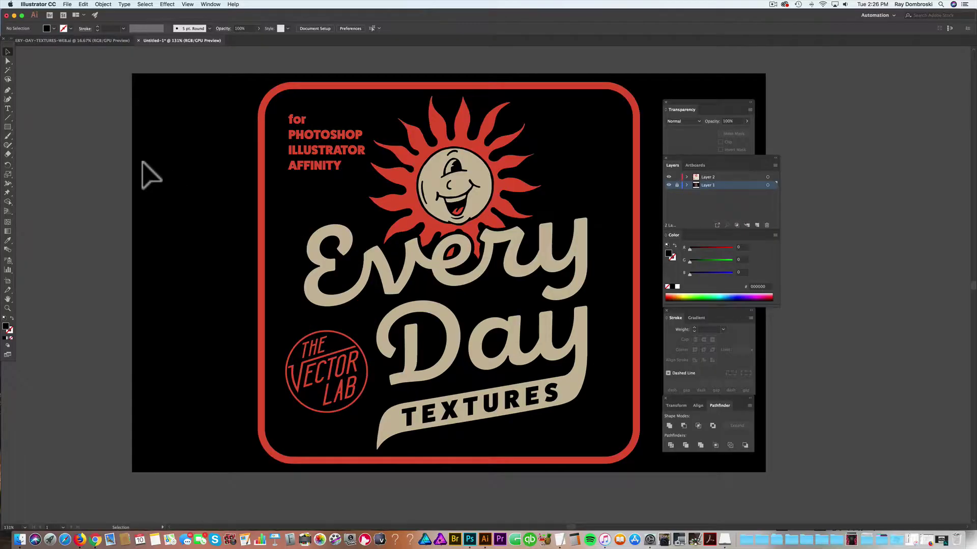
# Swap the clean logo group's fill to stroke and give it a 3 pt stroke weight.
pyautogui.click(399, 154)
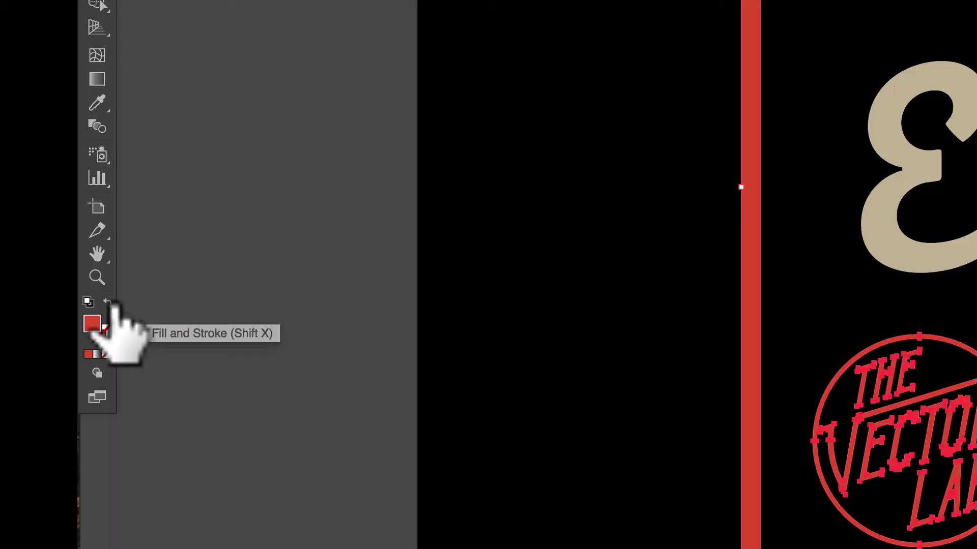
pyautogui.click(11, 318)
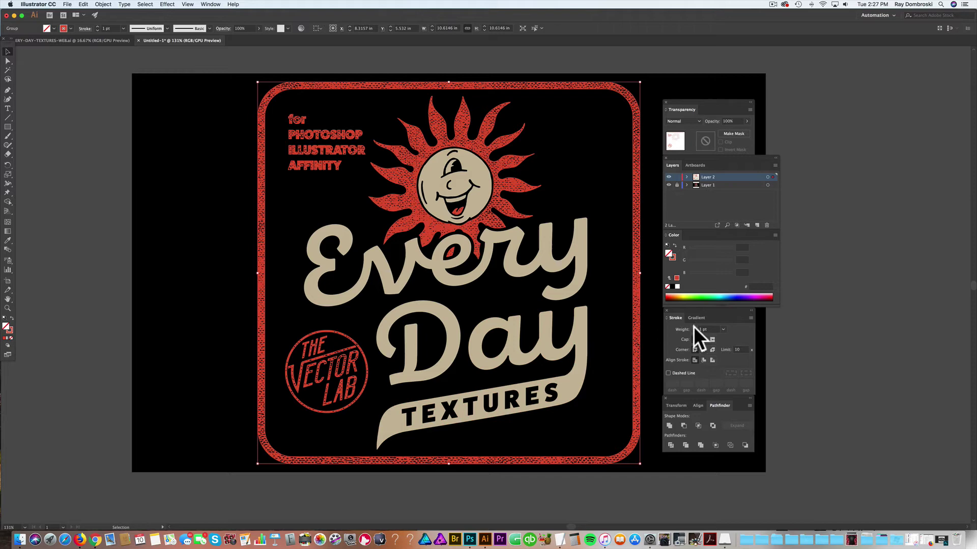
pyautogui.scroll(6, 770, 349)
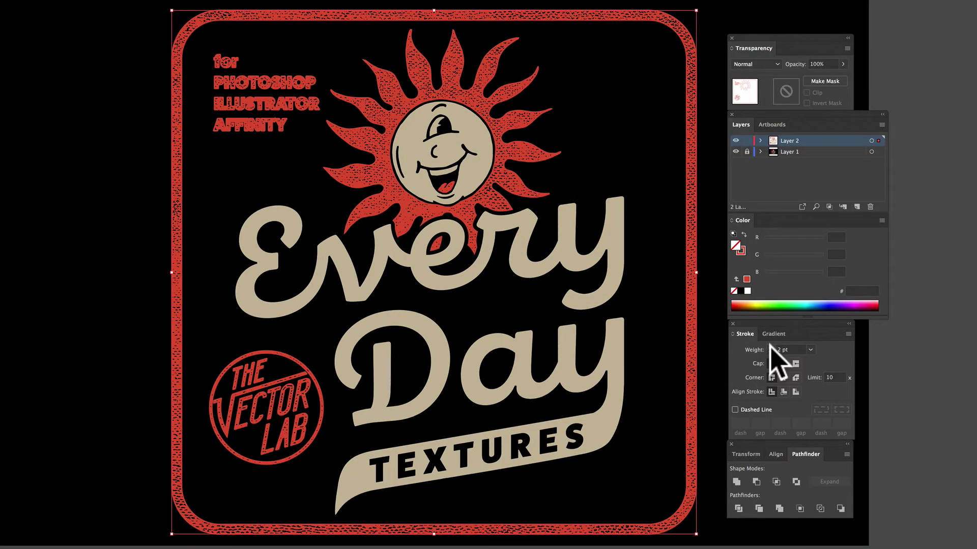
pyautogui.scroll(1, 770, 348)
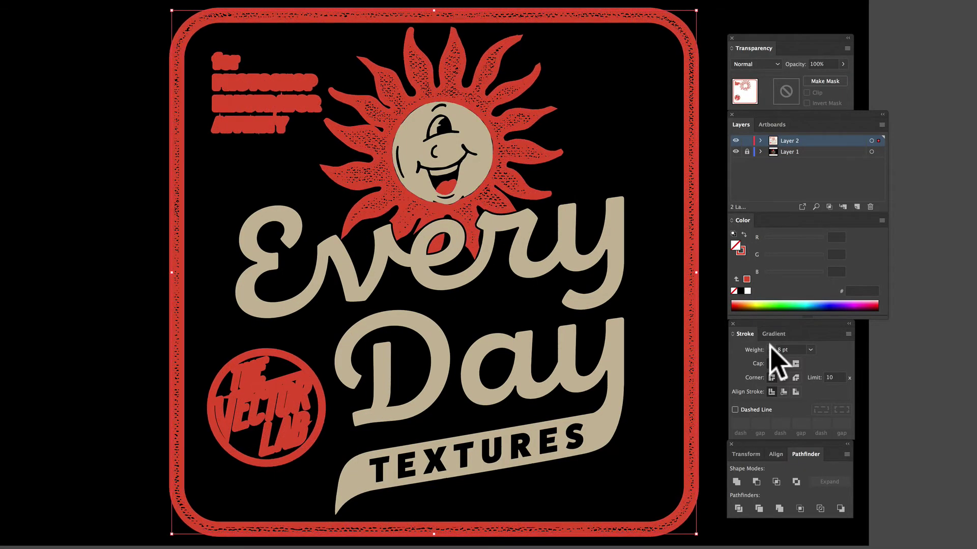
pyautogui.scroll(-4, 770, 349)
pyautogui.scroll(-3, 770, 349)
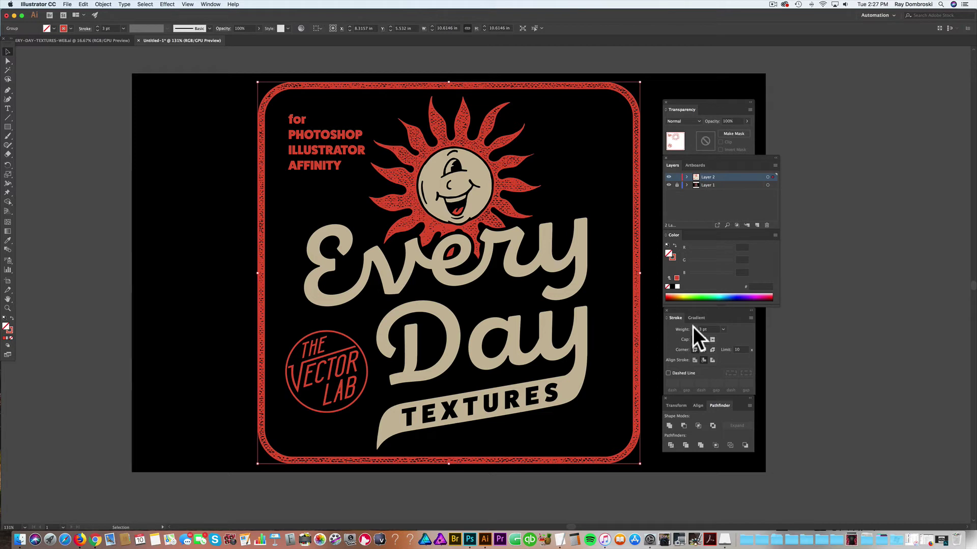
# Zoom in on the sun to inspect the speckled edges and reselect the logo group.
pyautogui.click(191, 163)
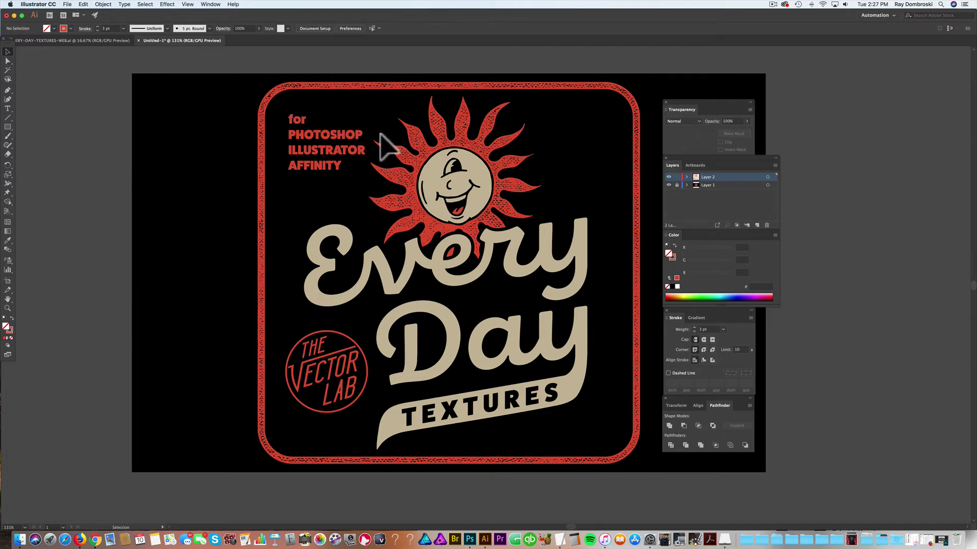
pyautogui.click(8, 308)
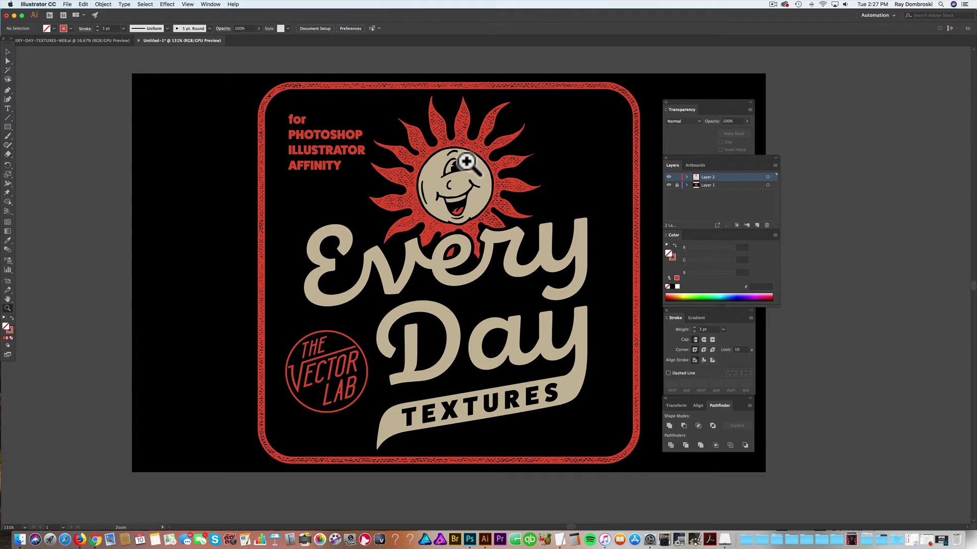
pyautogui.click(437, 150)
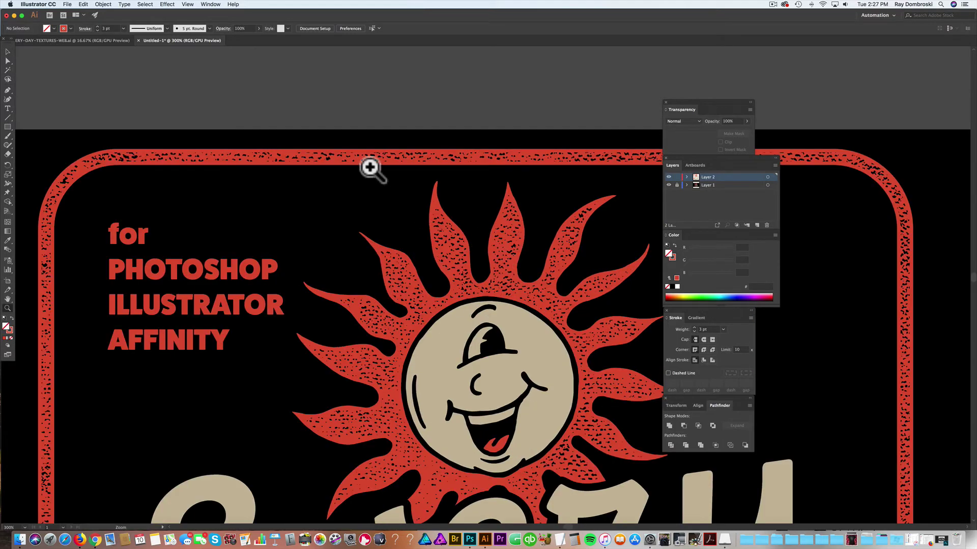
pyautogui.click(7, 51)
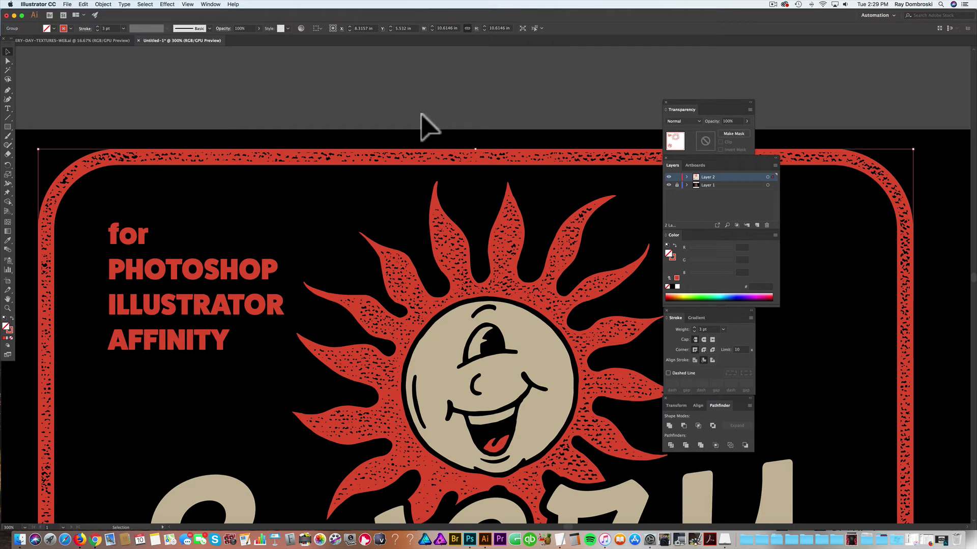
# Apply Roughen to the logo group: Absolute, size 0.01 in, detail 13, corner points.
pyautogui.click(171, 5)
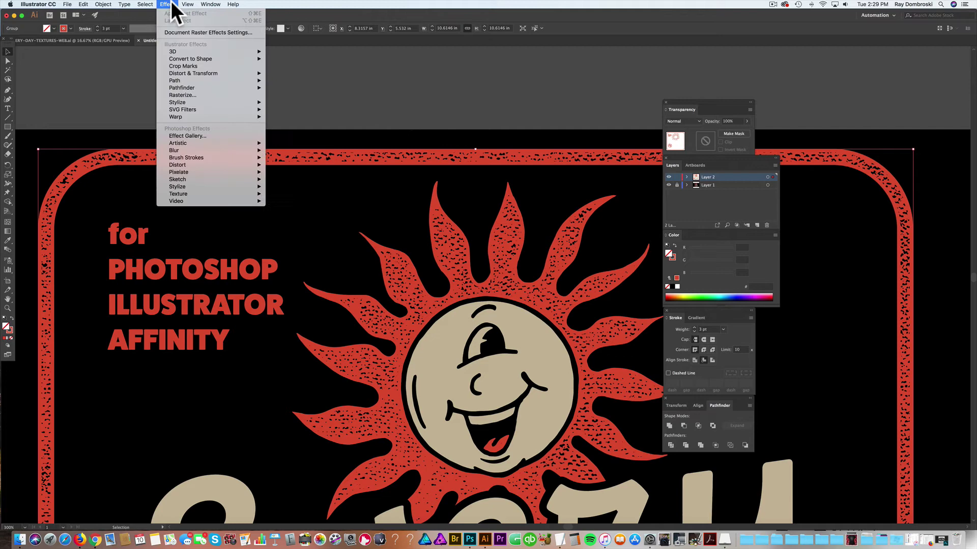
pyautogui.moveTo(183, 75)
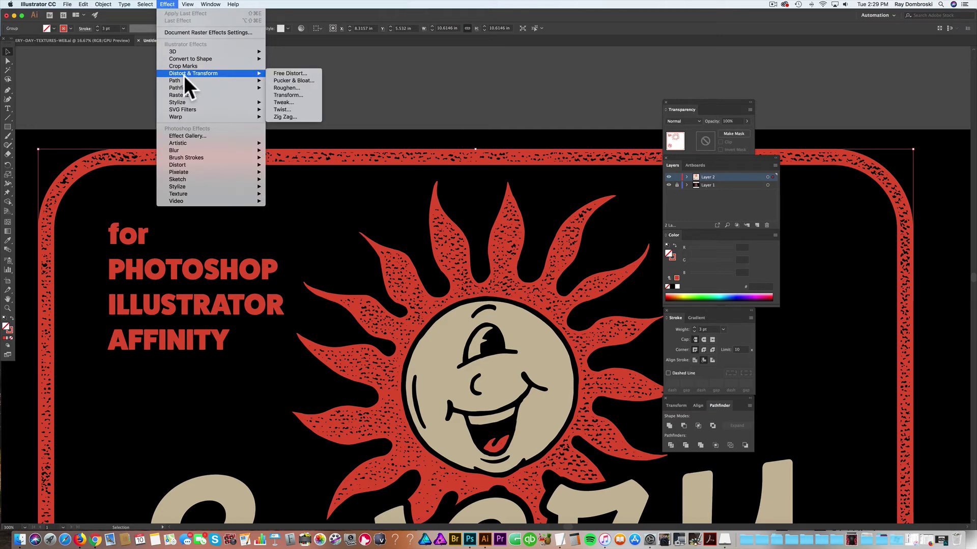
pyautogui.click(299, 87)
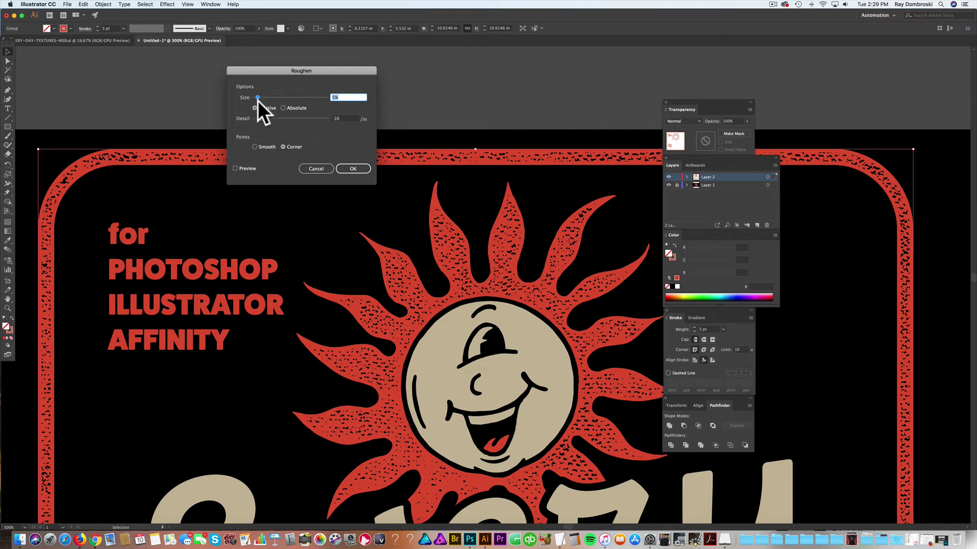
pyautogui.click(286, 108)
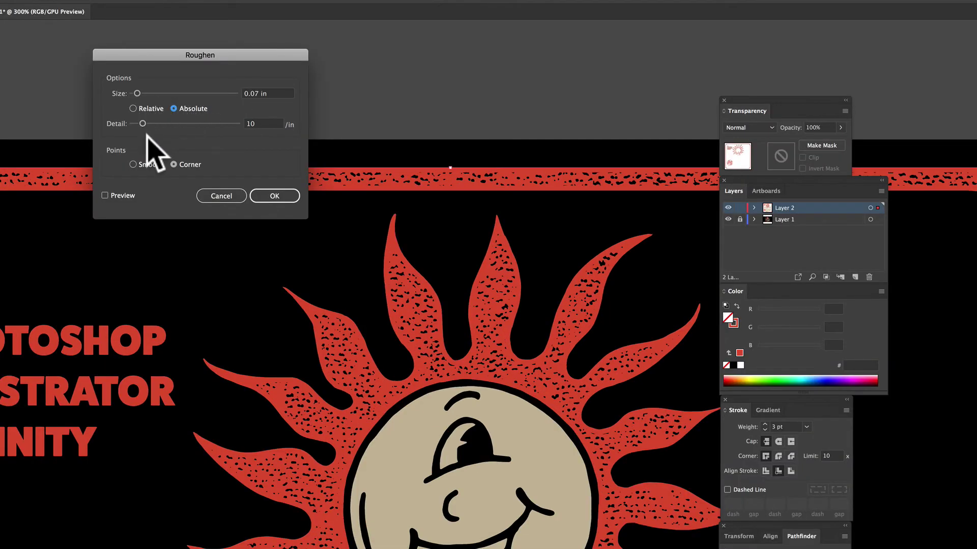
pyautogui.click(104, 195)
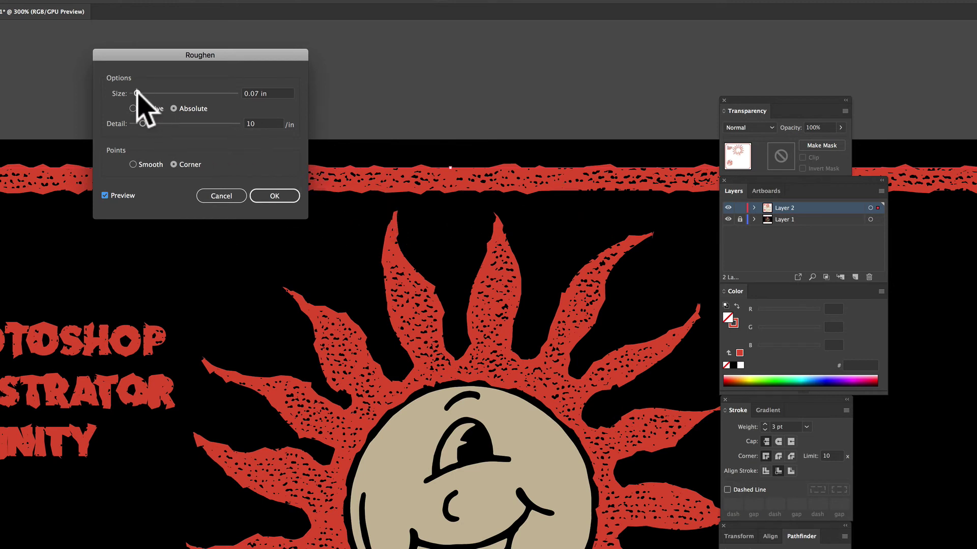
pyautogui.moveTo(137, 93); pyautogui.dragTo(133, 93)
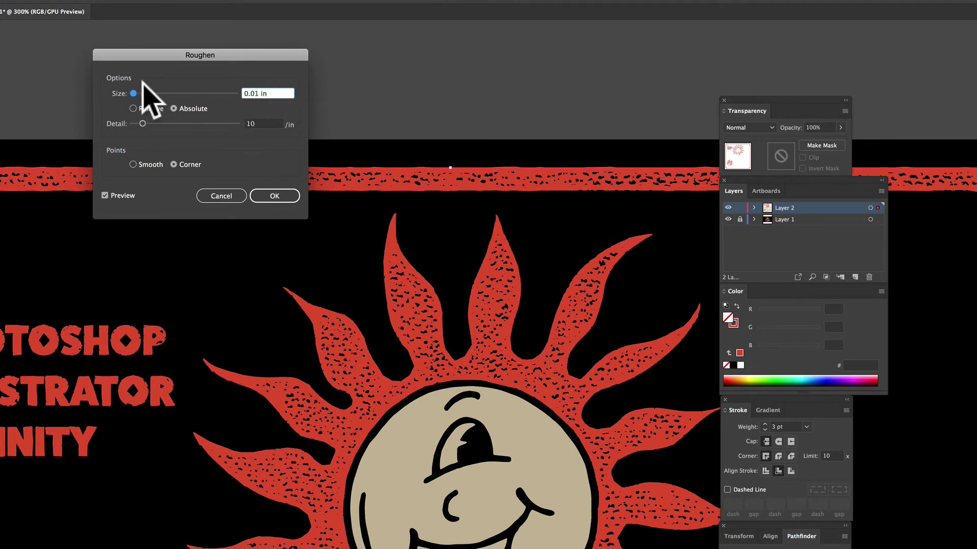
pyautogui.moveTo(153, 123)
pyautogui.mouseDown()
pyautogui.moveTo(170, 123)
pyautogui.moveTo(145, 123)
pyautogui.mouseUp()
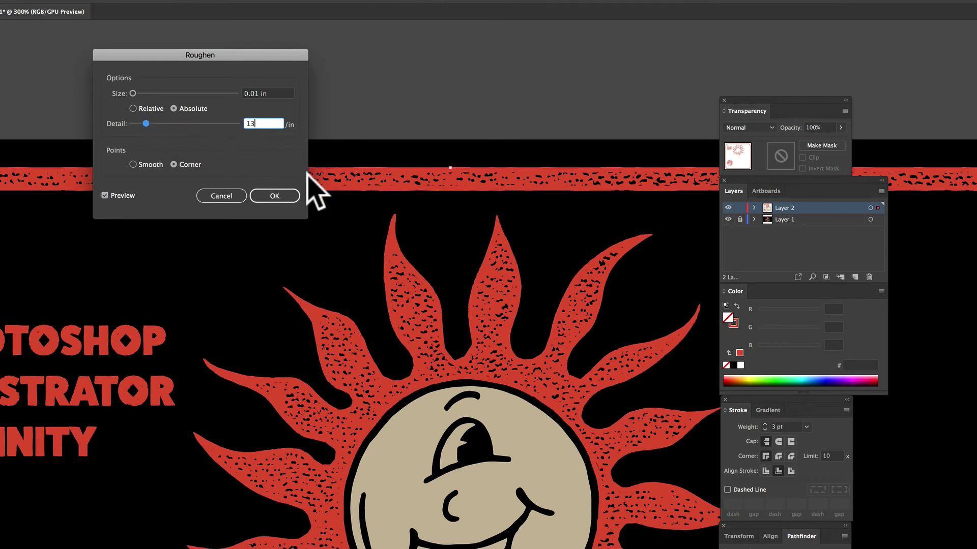
pyautogui.click(275, 195)
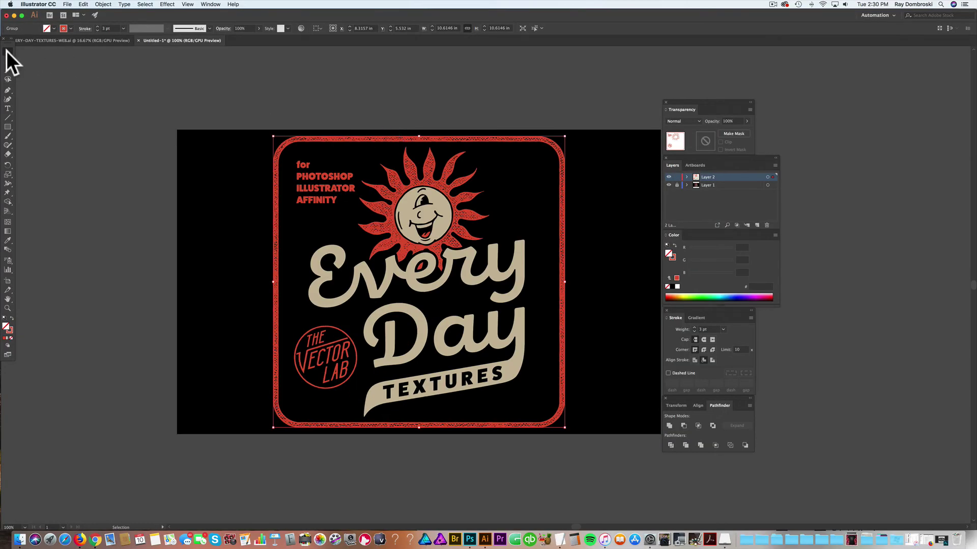
# Swap the beige lettering's fill to stroke, with a 3 pt stroke aligned inside.
pyautogui.click(124, 82)
pyautogui.click(382, 278)
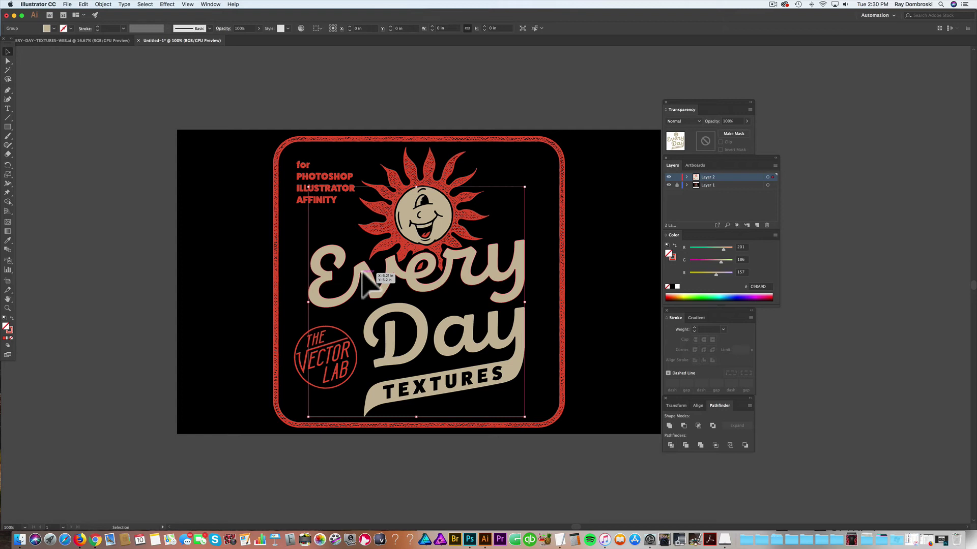
pyautogui.click(8, 326)
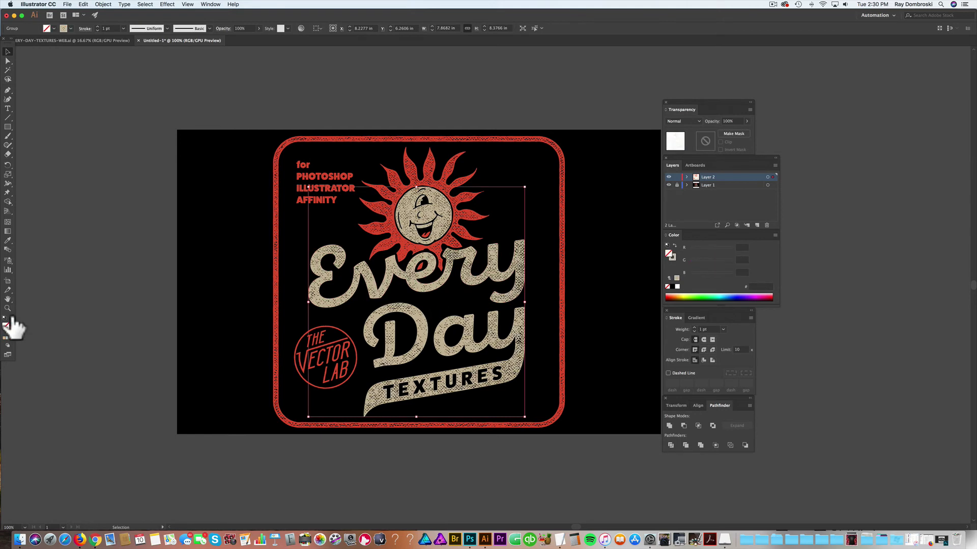
pyautogui.press('super+equal')
pyautogui.press('super+equal')
pyautogui.press('super+equal')
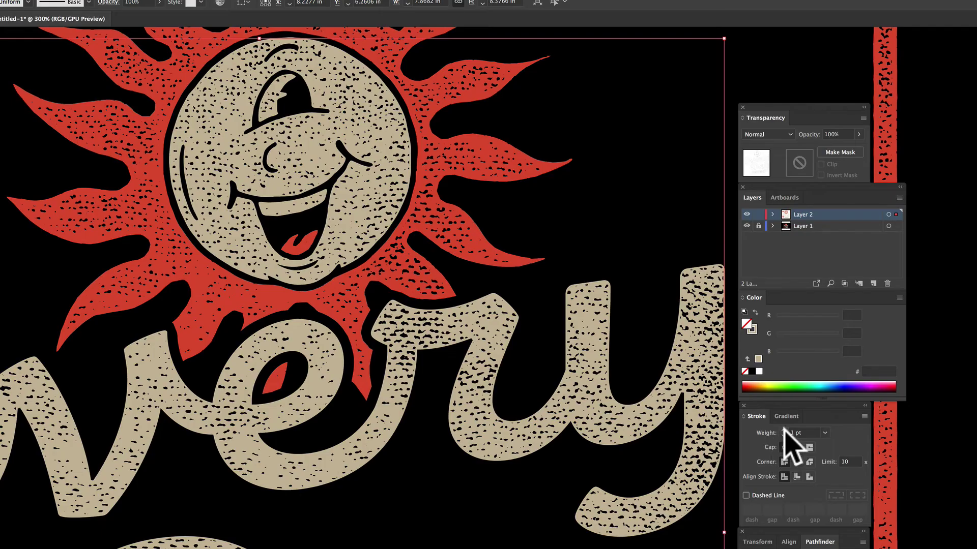
pyautogui.click(783, 430)
pyautogui.click(783, 430)
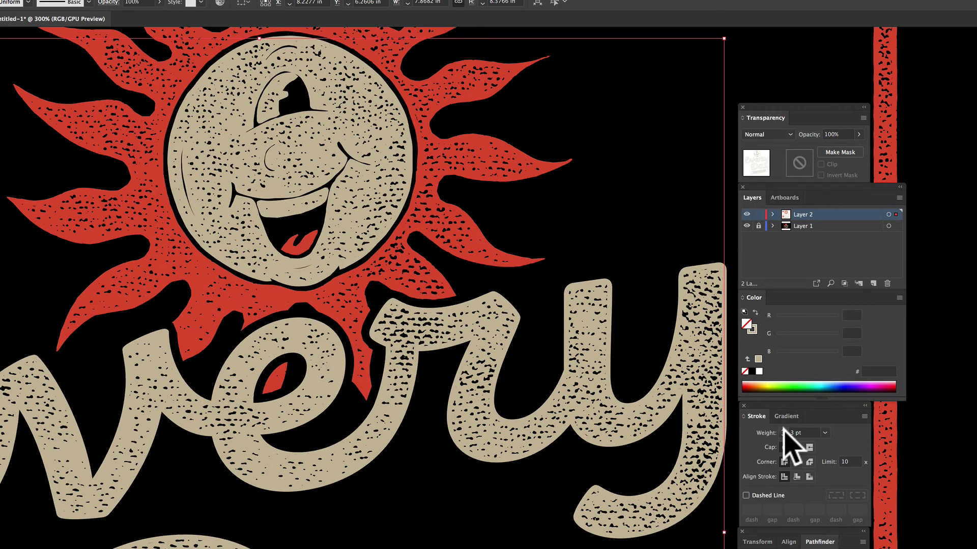
pyautogui.click(784, 431)
pyautogui.scroll(3, 407, 432)
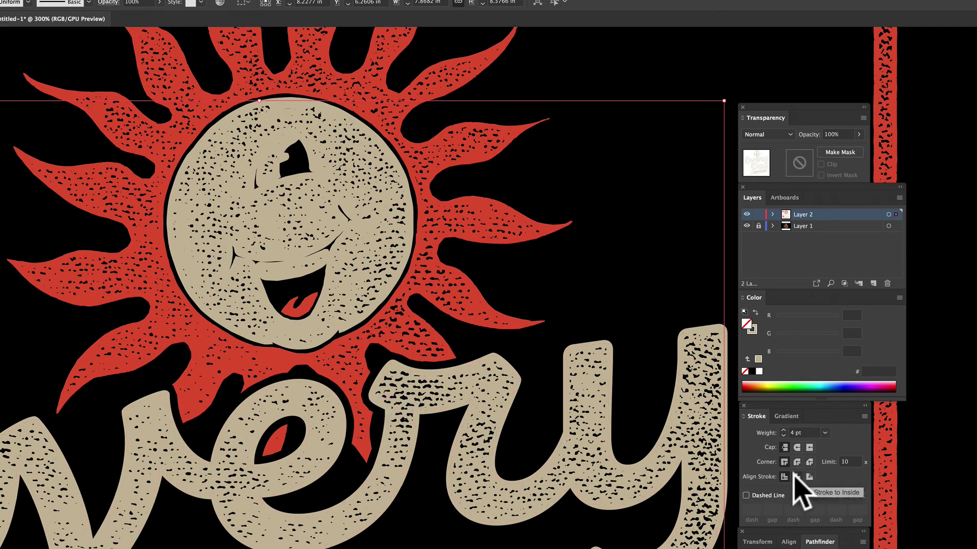
pyautogui.click(796, 476)
pyautogui.click(783, 435)
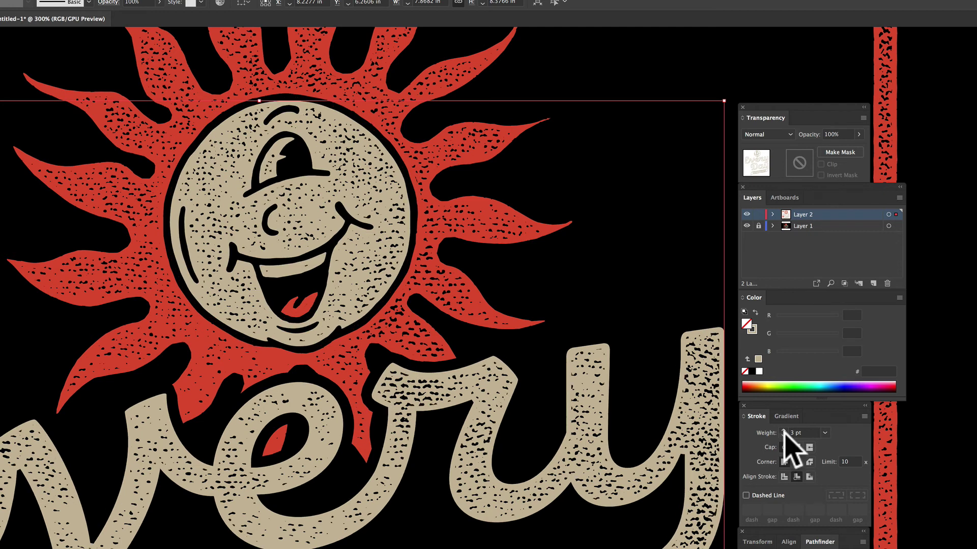
# Reapply the same Roughen effect to the Every Day Textures lettering.
pyautogui.click(170, 6)
pyautogui.click(171, 6)
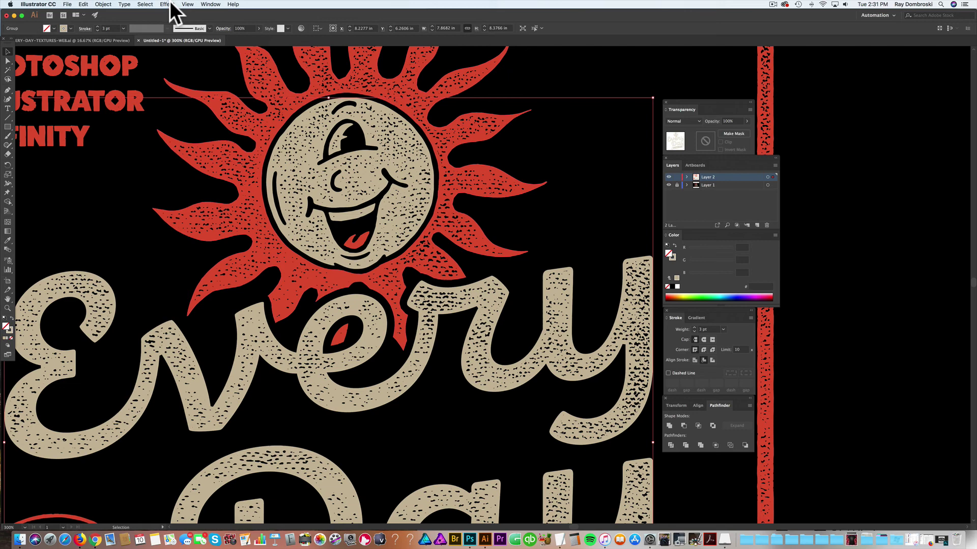
pyautogui.click(171, 6)
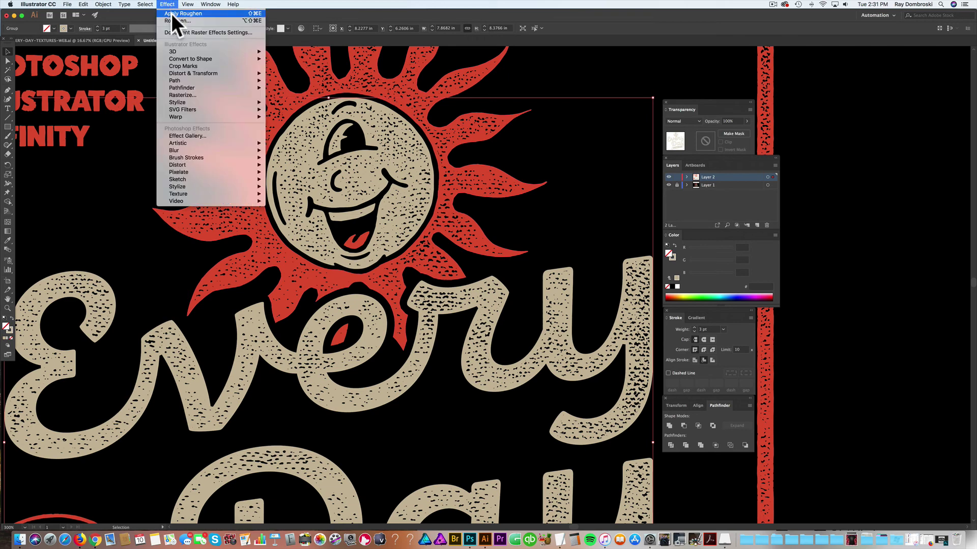
pyautogui.click(171, 13)
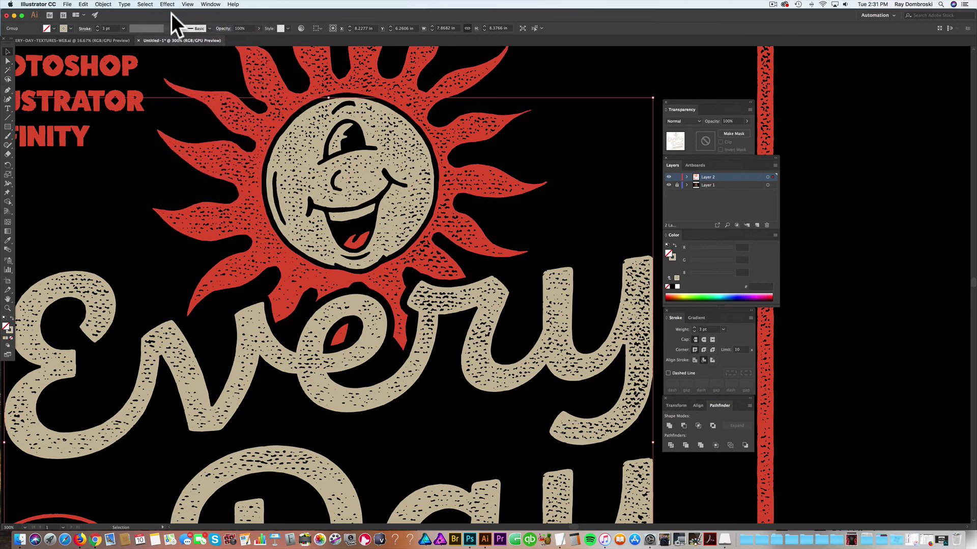
pyautogui.press('super+minus')
pyautogui.press('super+minus')
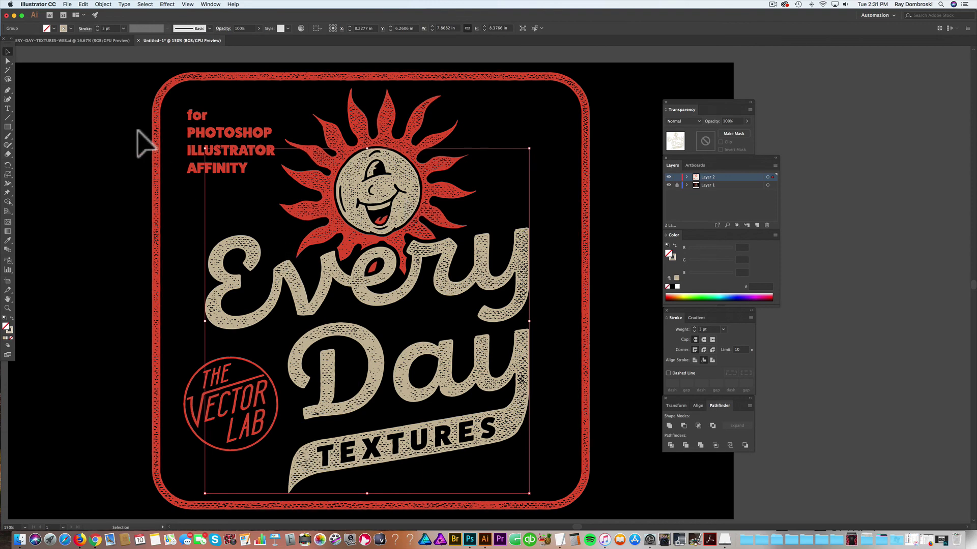